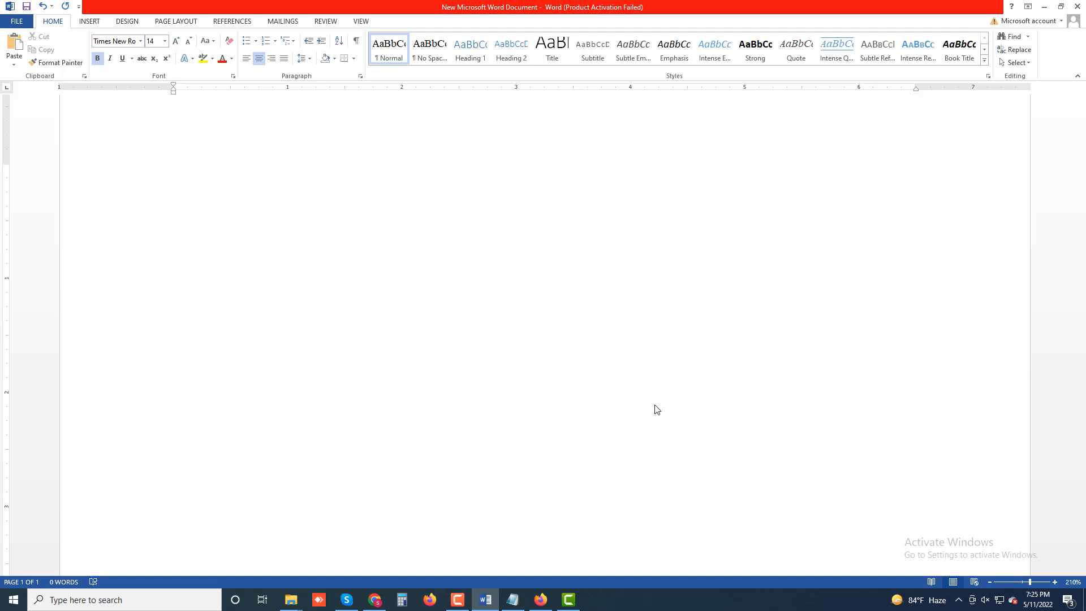
Enter the title "Third-Party Add-Ons -Part 01" on the first line and start a new paragraph below it.
{"action": "type", "text": "Third"}
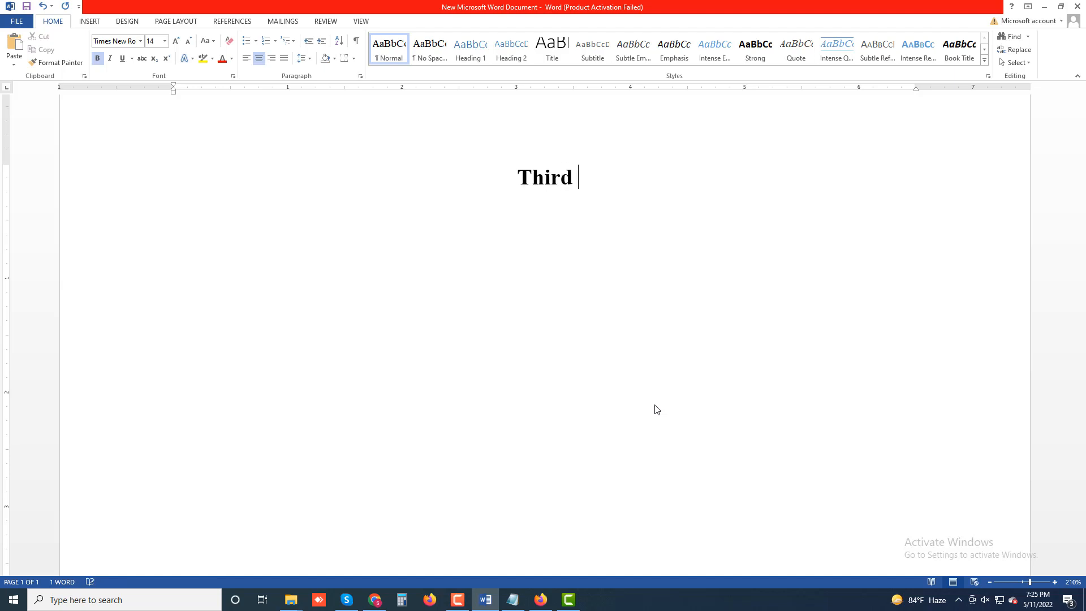
{"action": "key", "text": "BackSpace"}
{"action": "type", "text": "-Par"}
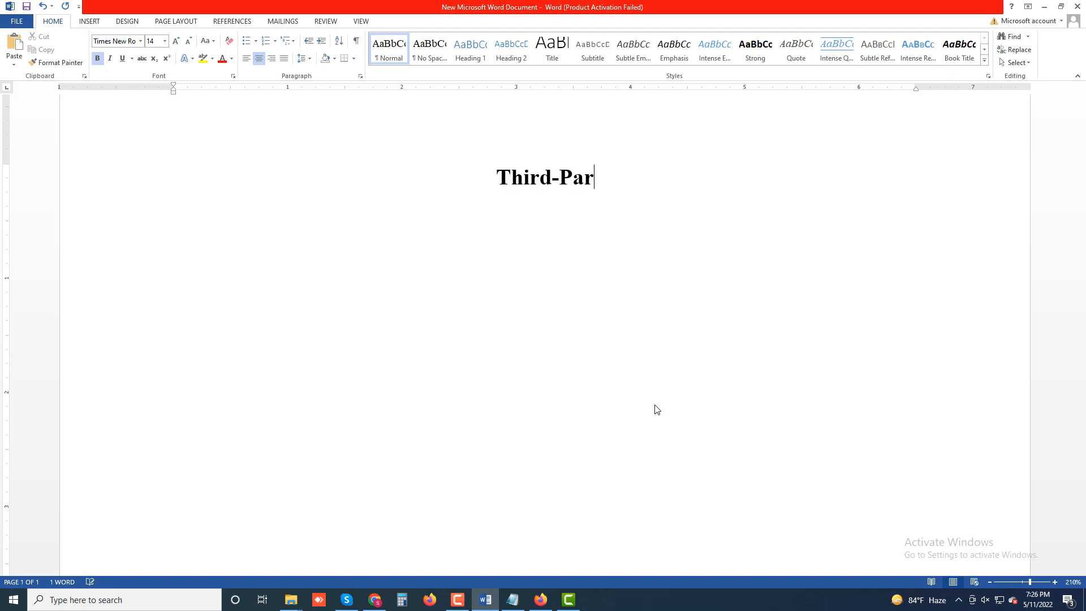
{"action": "type", "text": "ty Add"}
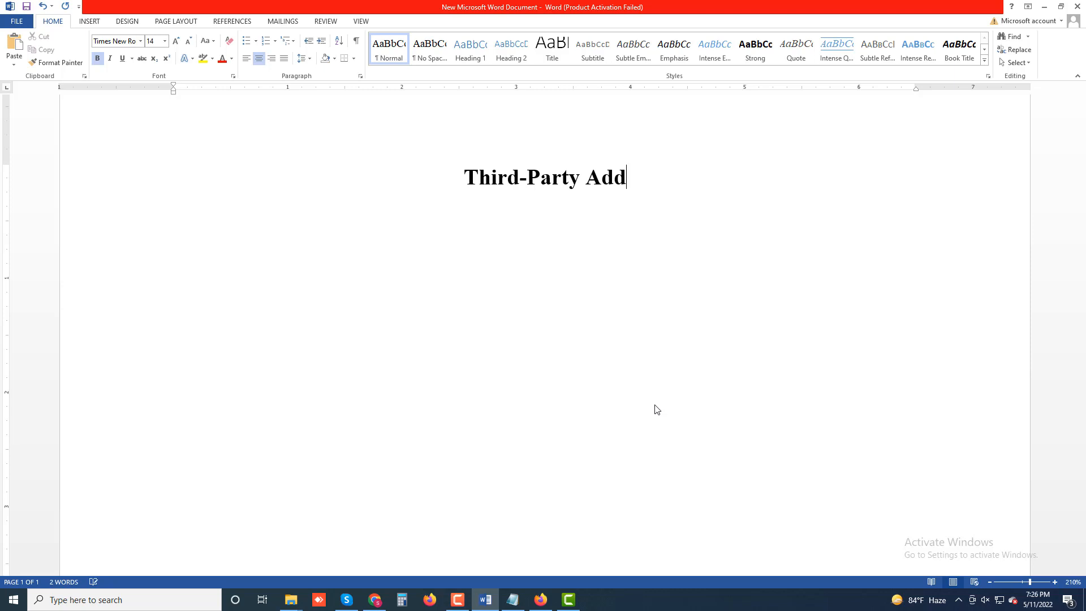
{"action": "type", "text": "-Ons "}
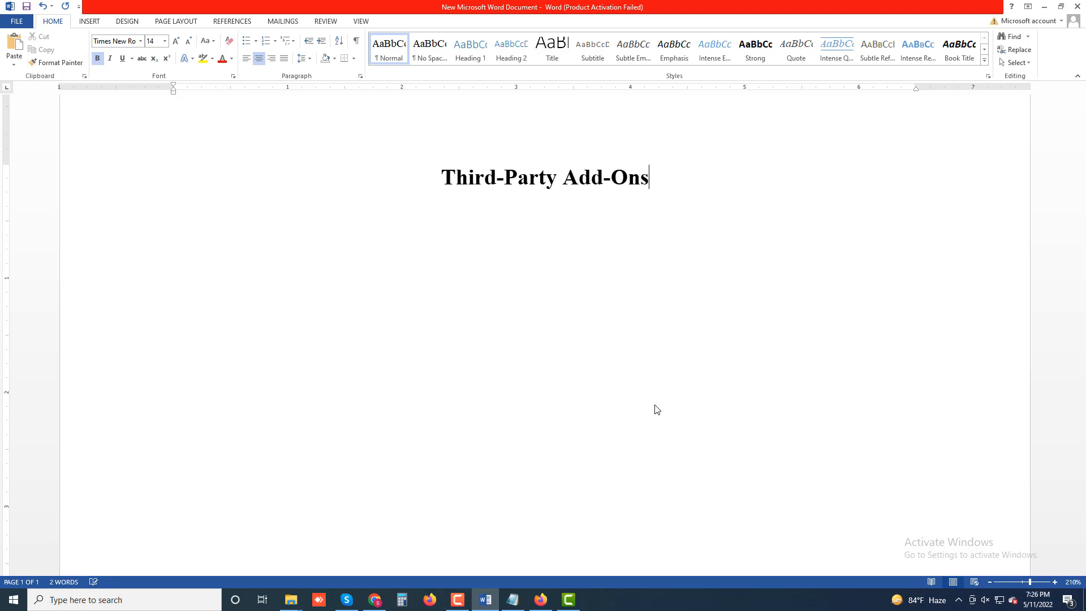
{"action": "type", "text": "-Part "}
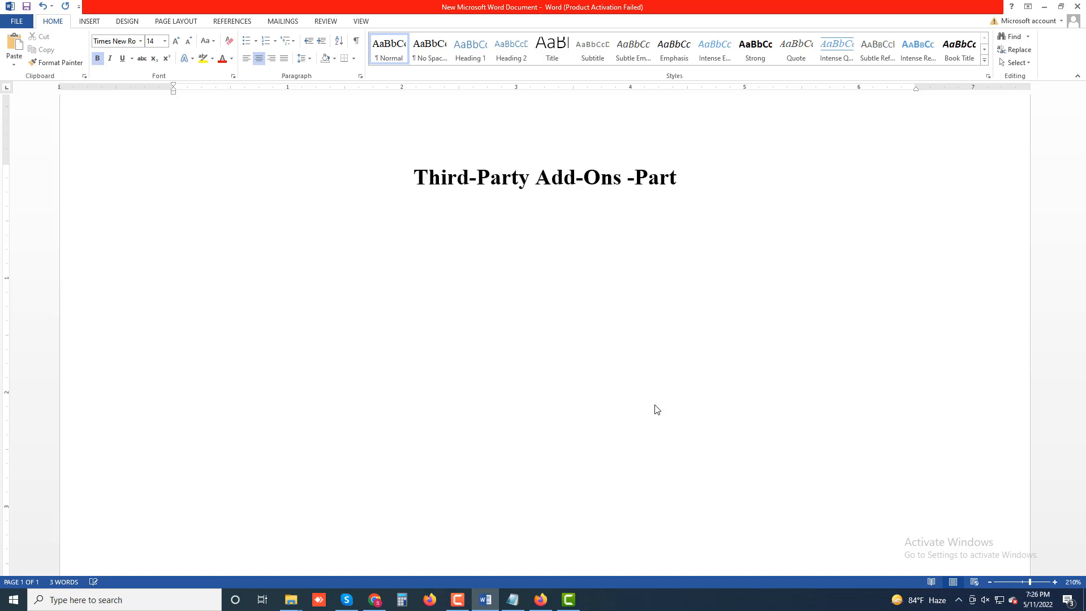
{"action": "type", "text": "01"}
{"action": "key", "text": "Return"}
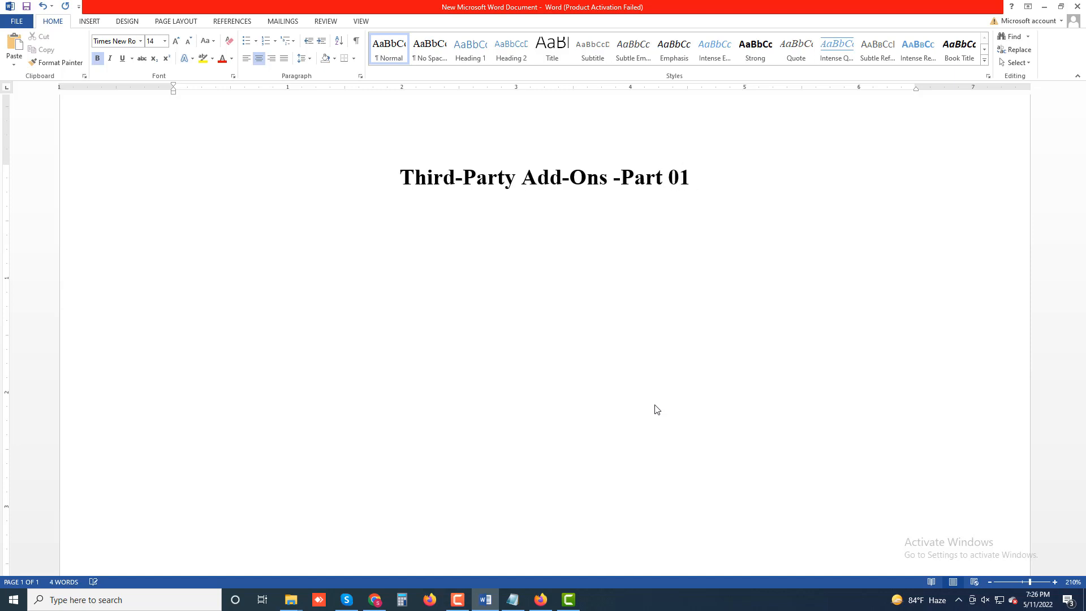
Begin a justified, non-bold paragraph below the title with “Image Extractor&Remover” is.
{"action": "key", "text": "ctrl+j"}
{"action": "key", "text": "ctrl+b"}
{"action": "type", "text": "\"Im"}
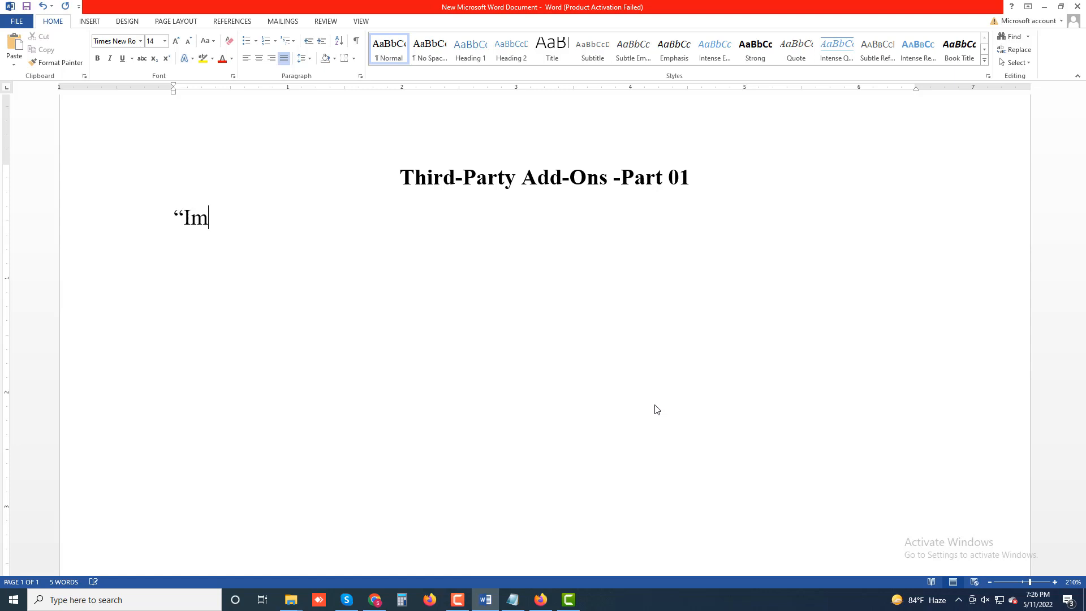
{"action": "type", "text": "age Extractor"}
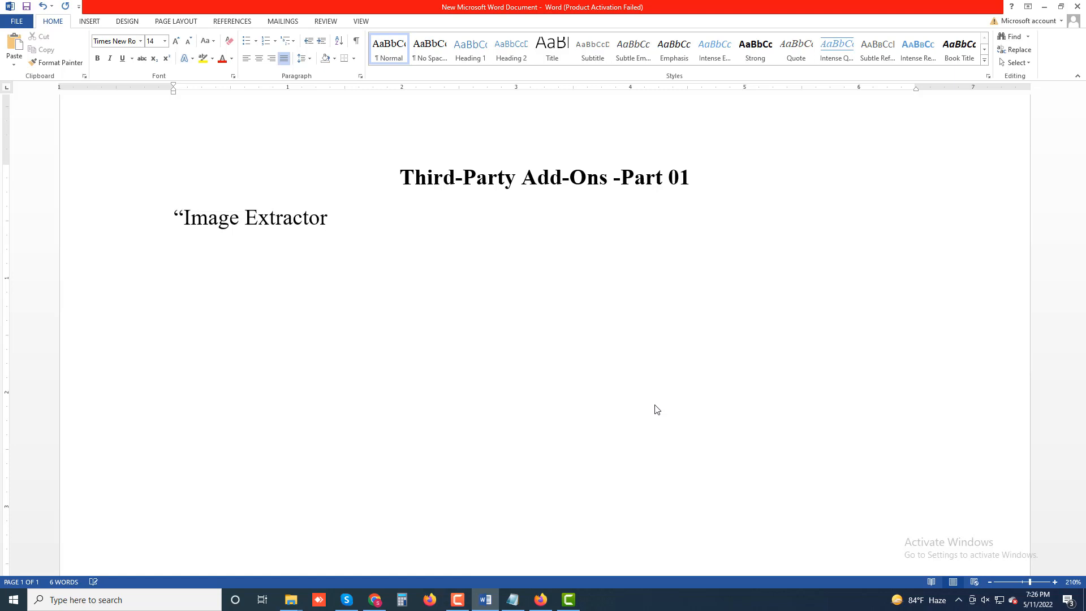
{"action": "type", "text": "&T"}
{"action": "key", "text": "BackSpace"}
{"action": "type", "text": "Remov"}
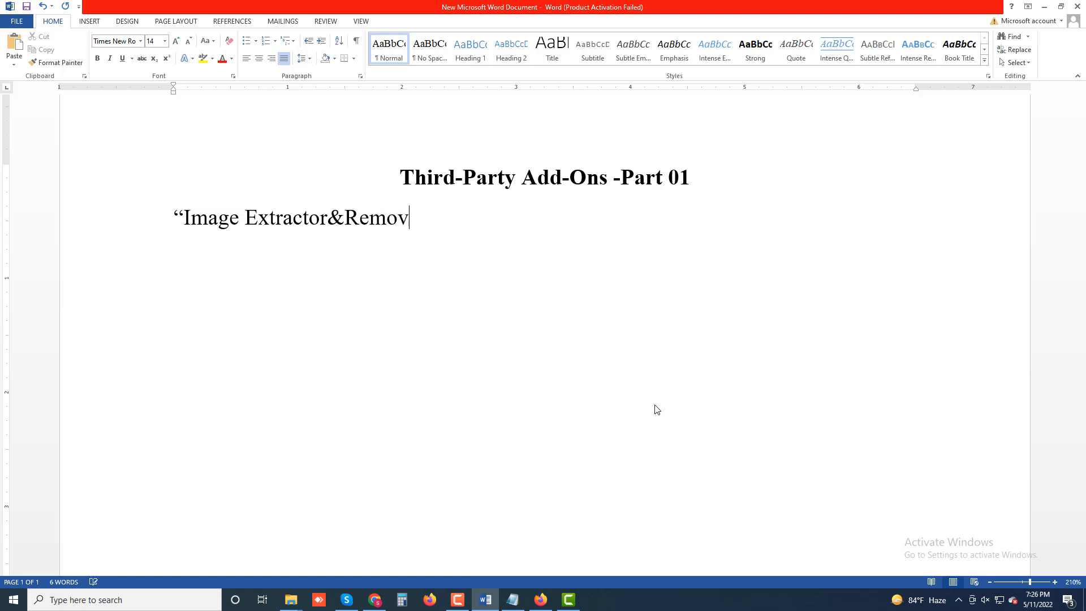
{"action": "type", "text": "er” is"}
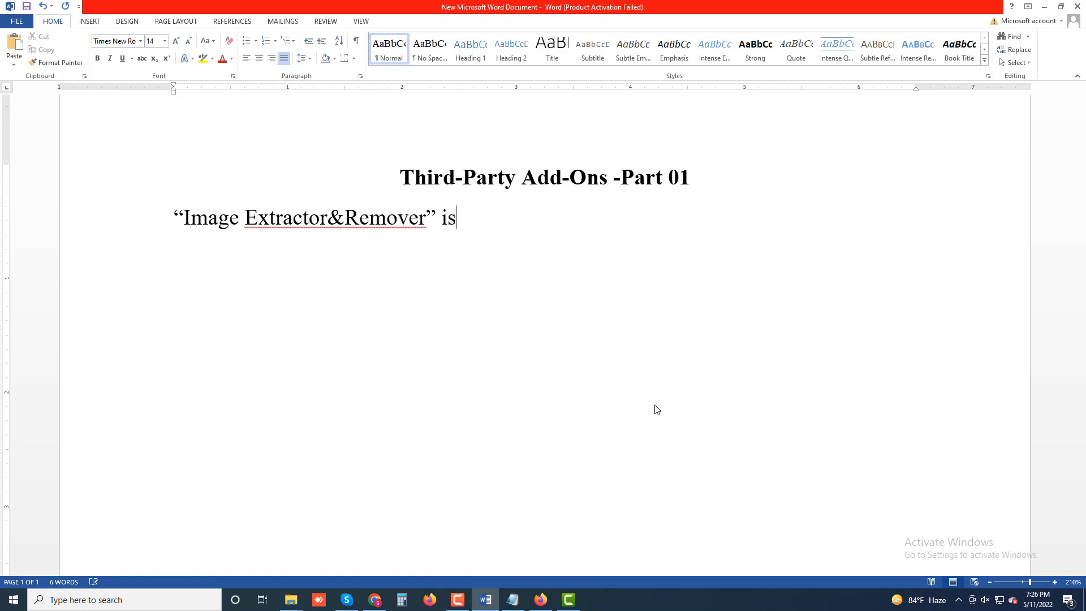
Insert a space on each side of the ampersand between "Extractor" and "Remover".
{"action": "left_click", "coordinate": [344, 218]}
{"action": "left_click", "coordinate": [320, 219]}
{"action": "left_click", "coordinate": [328, 219]}
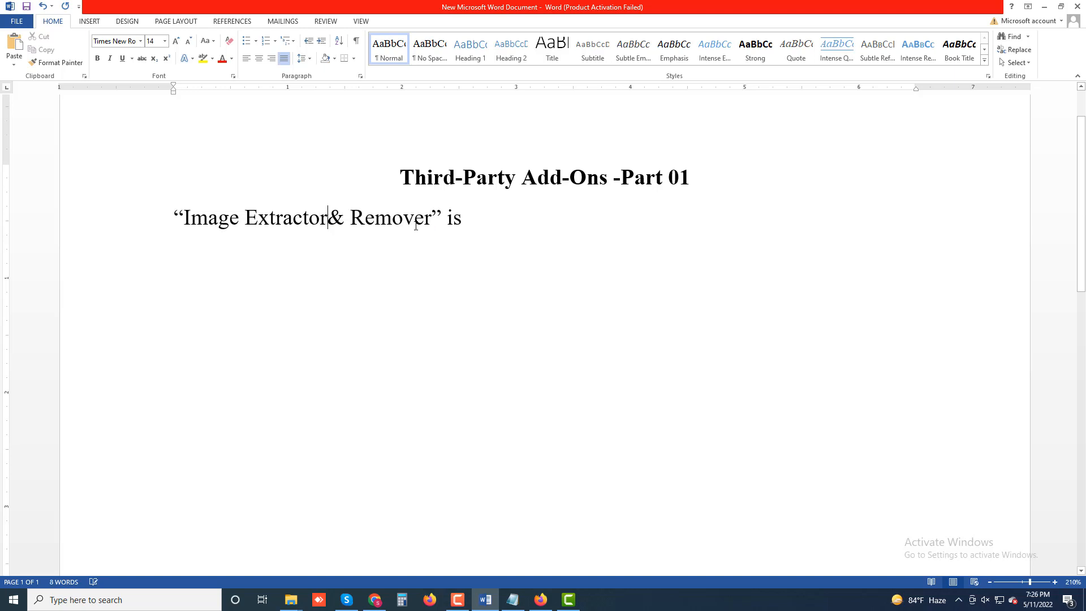
Continue the sentence after "is" with "a popular Google Docs add-on that lets".
{"action": "left_click", "coordinate": [505, 216]}
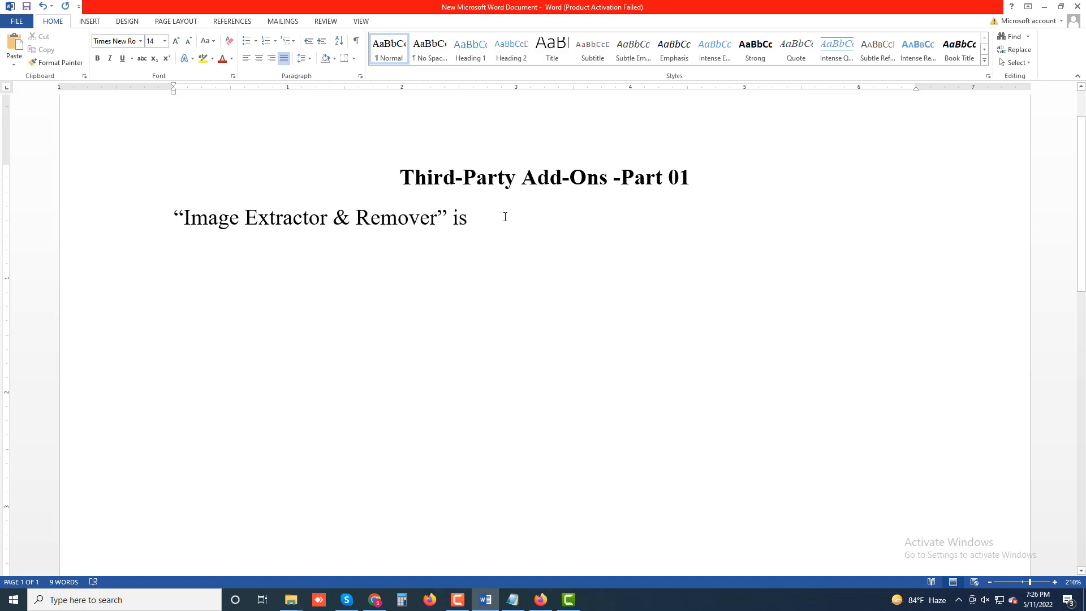
{"action": "type", "text": "a popul"}
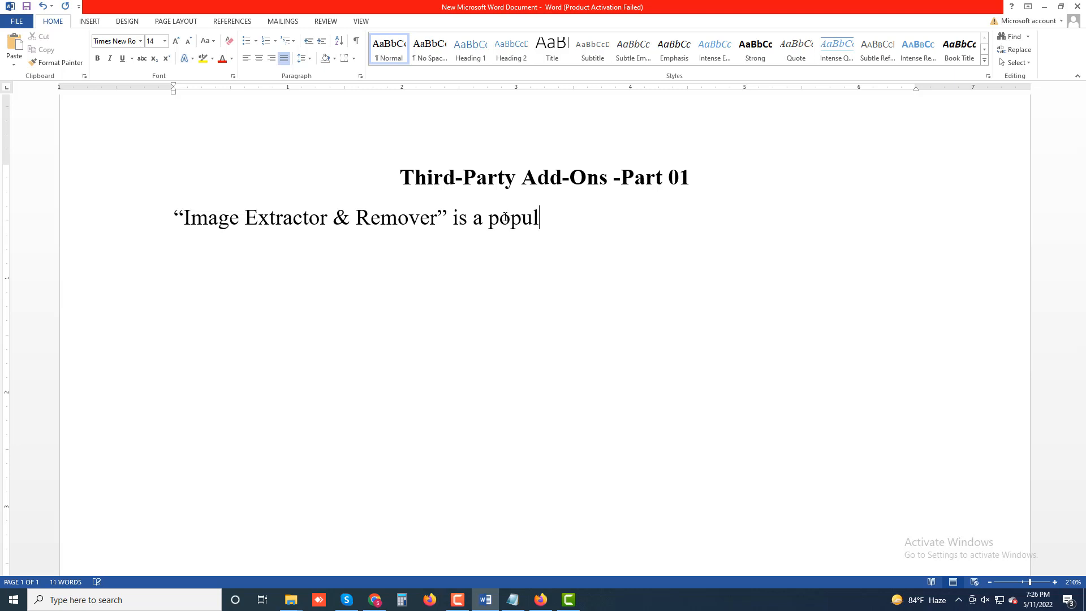
{"action": "type", "text": "ar Google"}
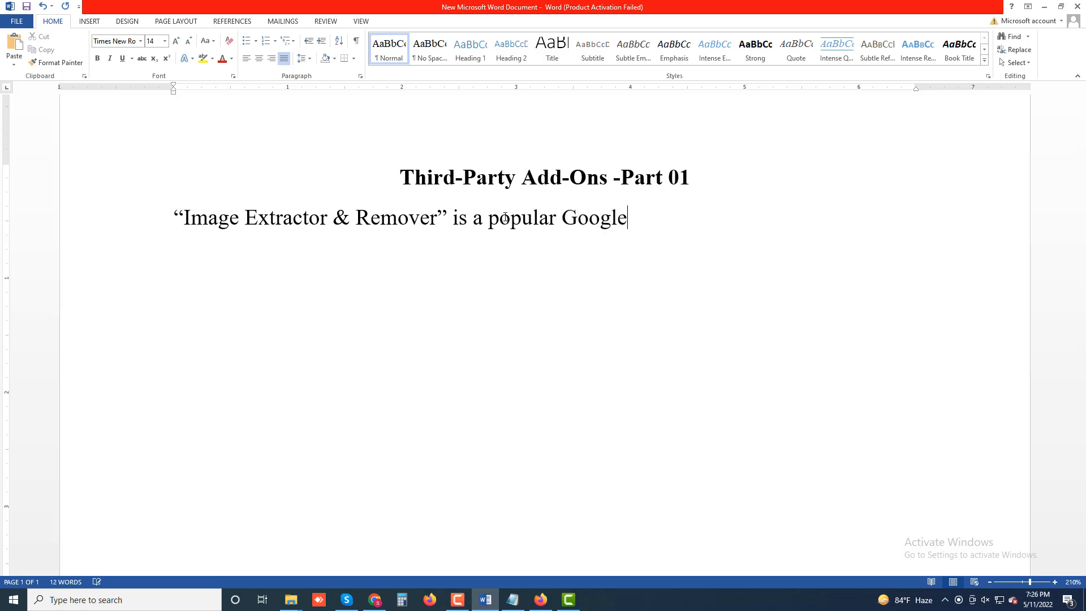
{"action": "type", "text": " Docs add"}
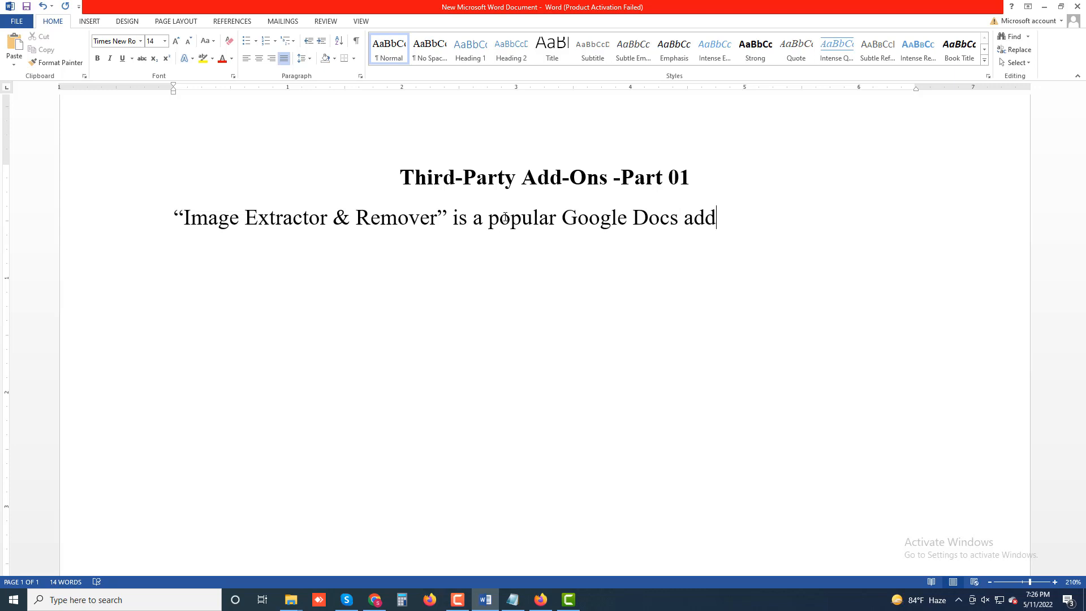
{"action": "type", "text": "-on that lets"}
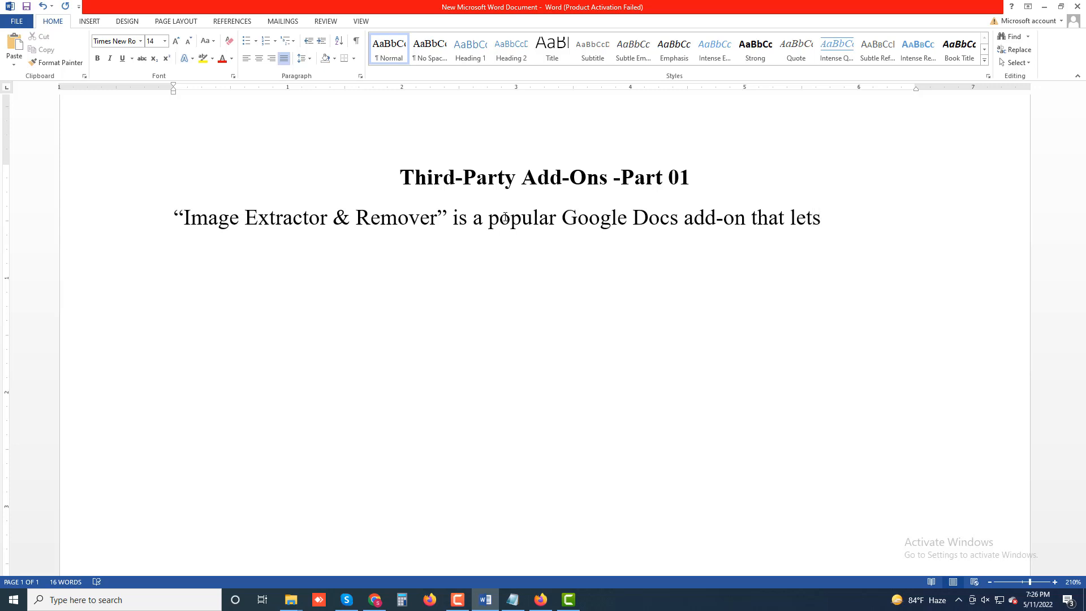
Extend the sentence with "users save images from Google Document".
{"action": "type", "text": " useres"}
{"action": "key", "text": "BackSpace"}
{"action": "key", "text": "BackSpace"}
{"action": "type", "text": "s saving"}
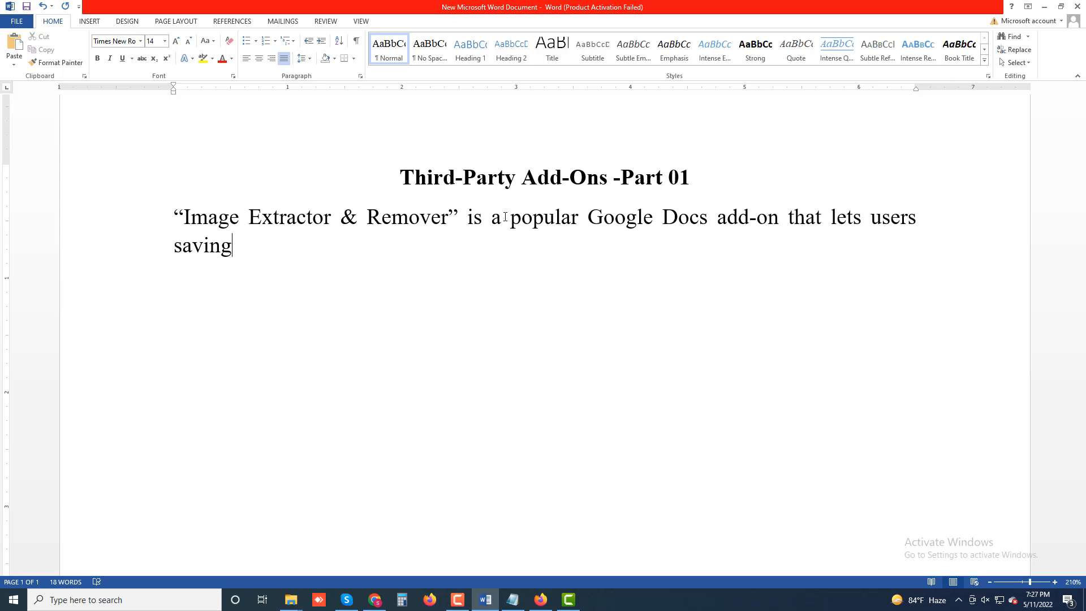
{"action": "key", "text": "BackSpace"}
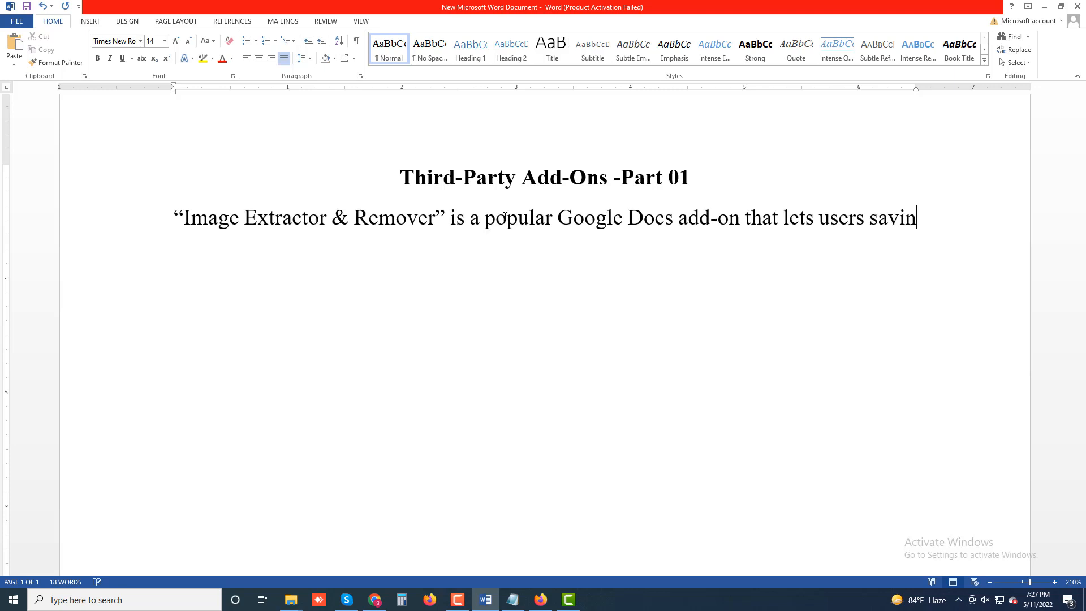
{"action": "key", "text": "BackSpace"}
{"action": "key", "text": "BackSpace"}
{"action": "type", "text": "e "}
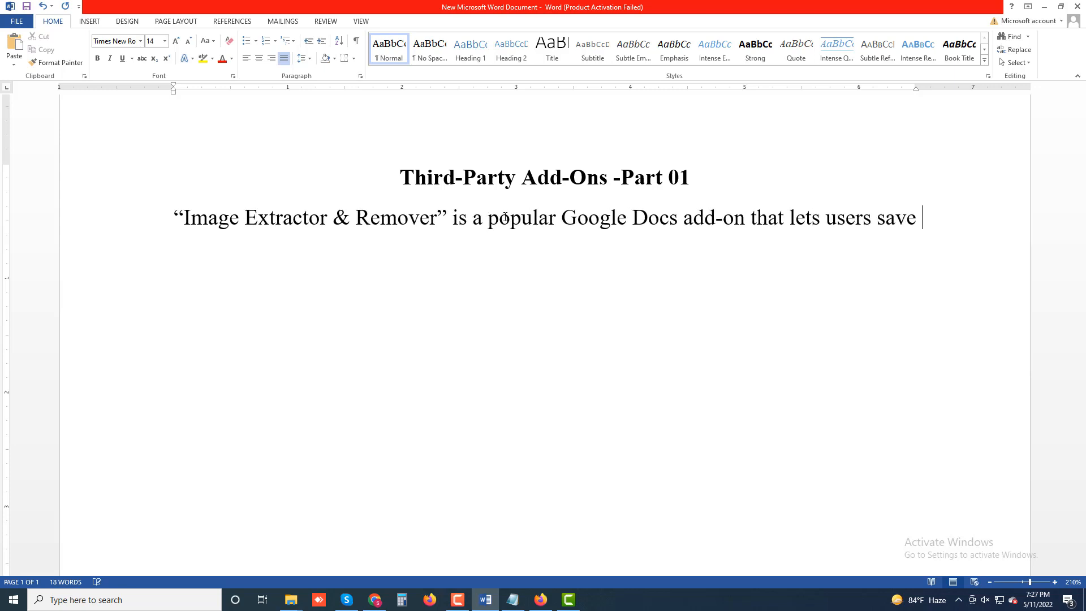
{"action": "type", "text": "images "}
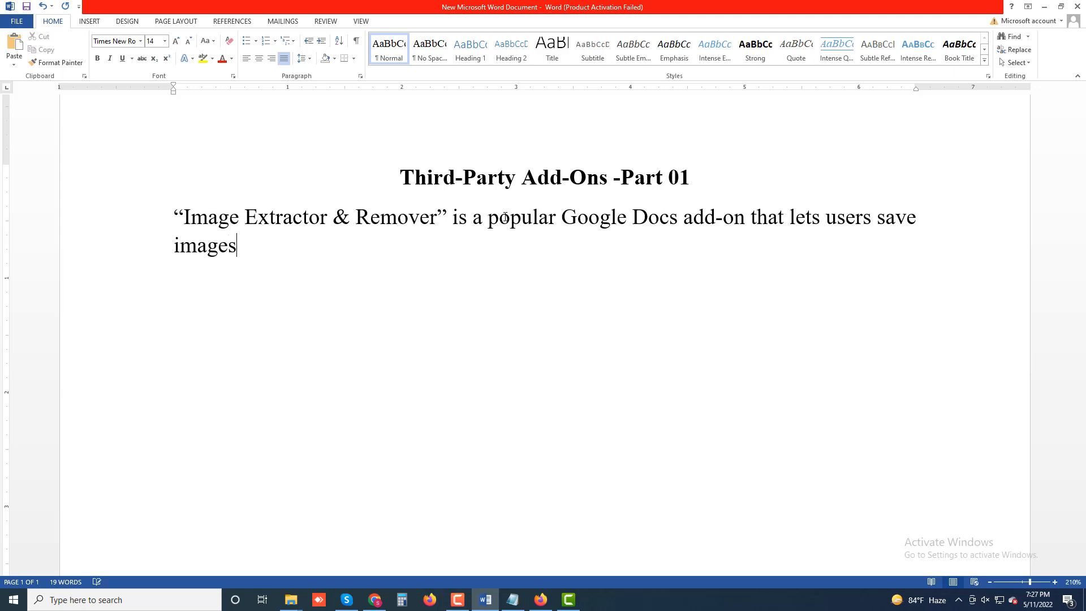
{"action": "type", "text": "from Goo"}
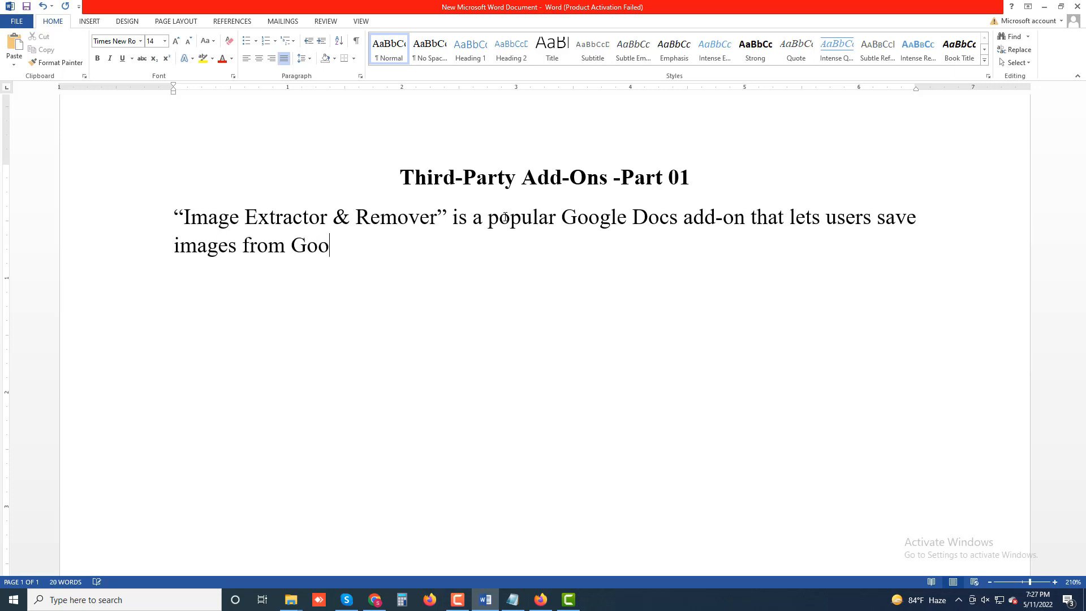
{"action": "type", "text": "gle Document"}
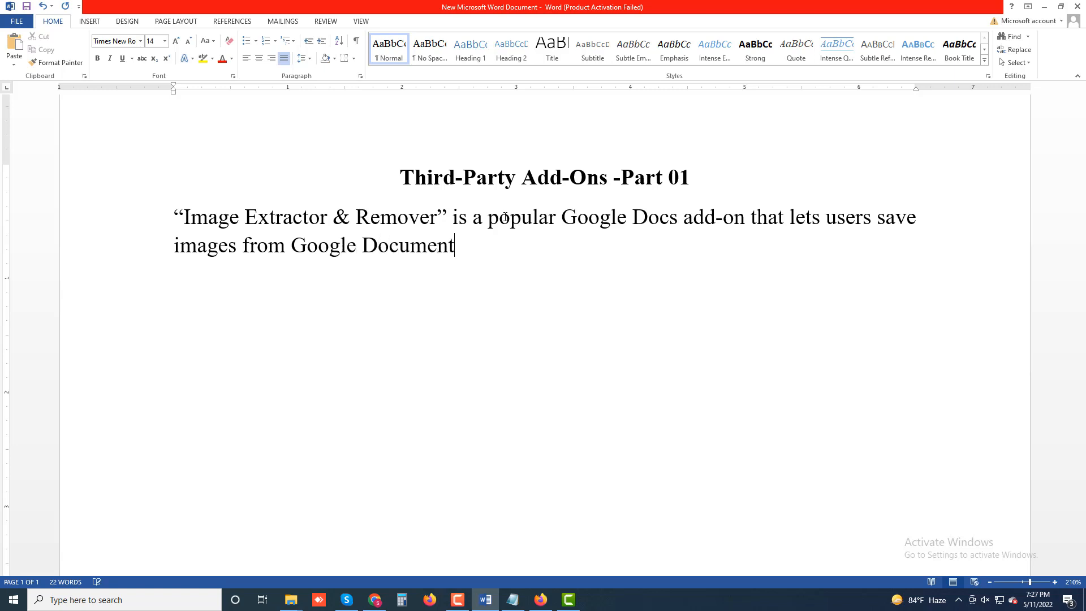
Complete the last word as "Documents." and continue with "While it’s convenient to use, the app permissions are overkill. This".
{"action": "type", "text": "s. While i"}
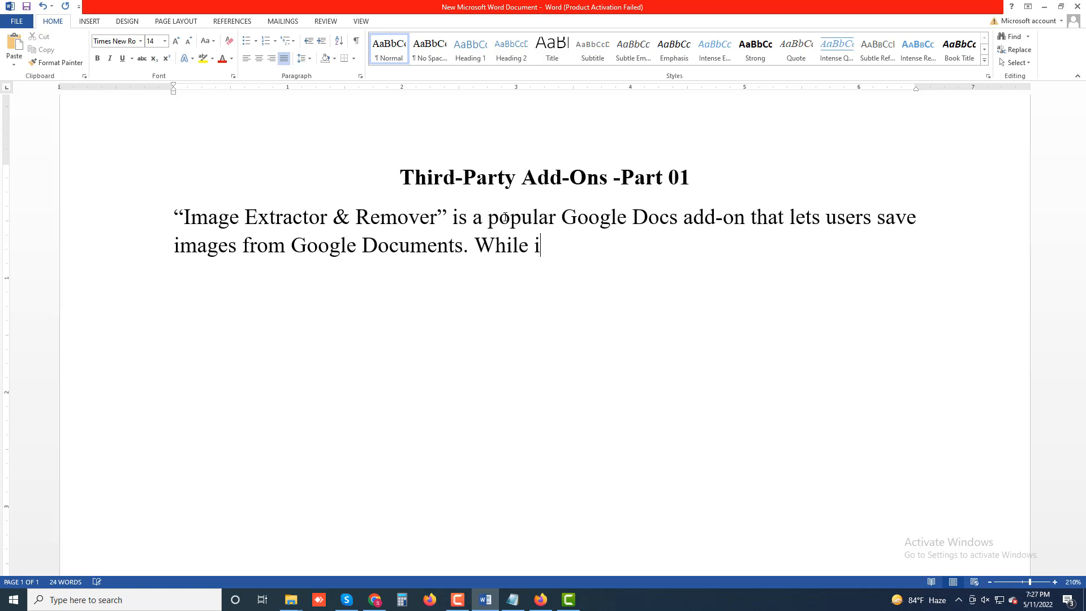
{"action": "type", "text": "t's "}
{"action": "type", "text": "con"}
{"action": "type", "text": "ve"}
{"action": "type", "text": "ni"}
{"action": "type", "text": "ent "}
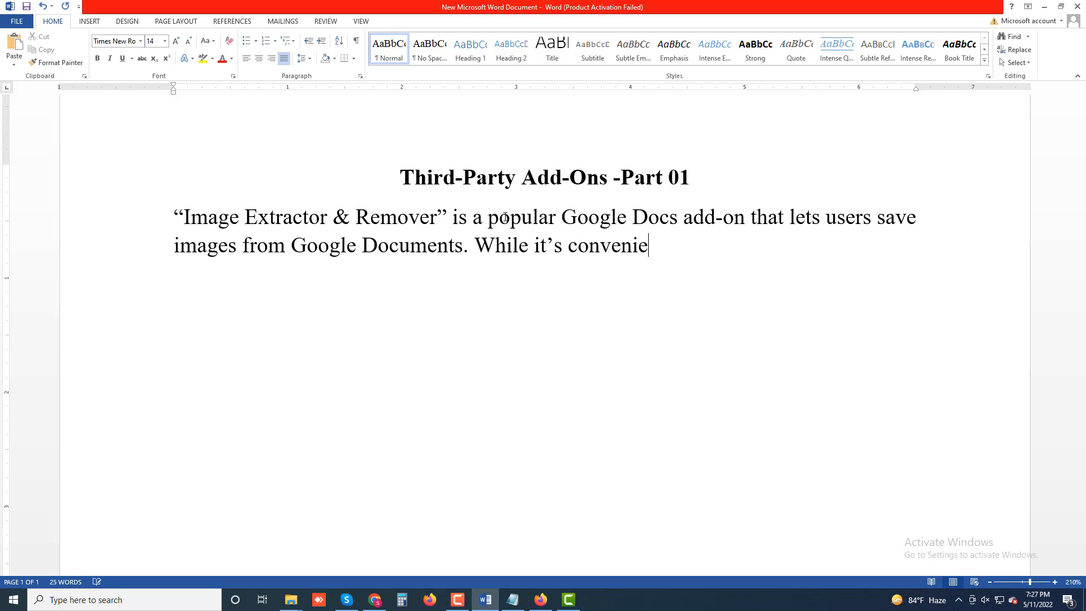
{"action": "type", "text": "to use, the "}
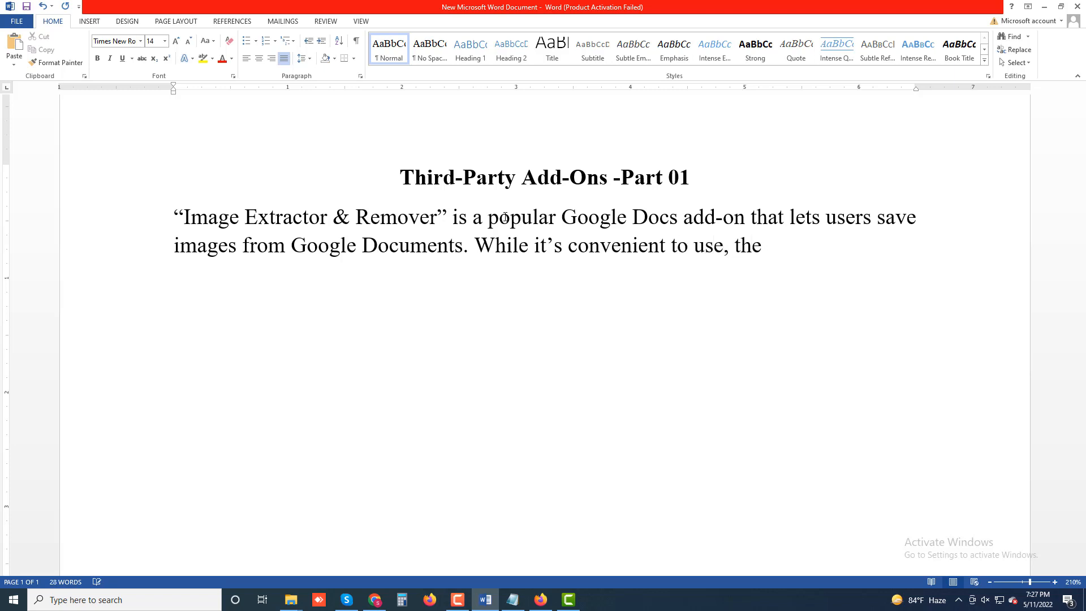
{"action": "type", "text": "app permission"}
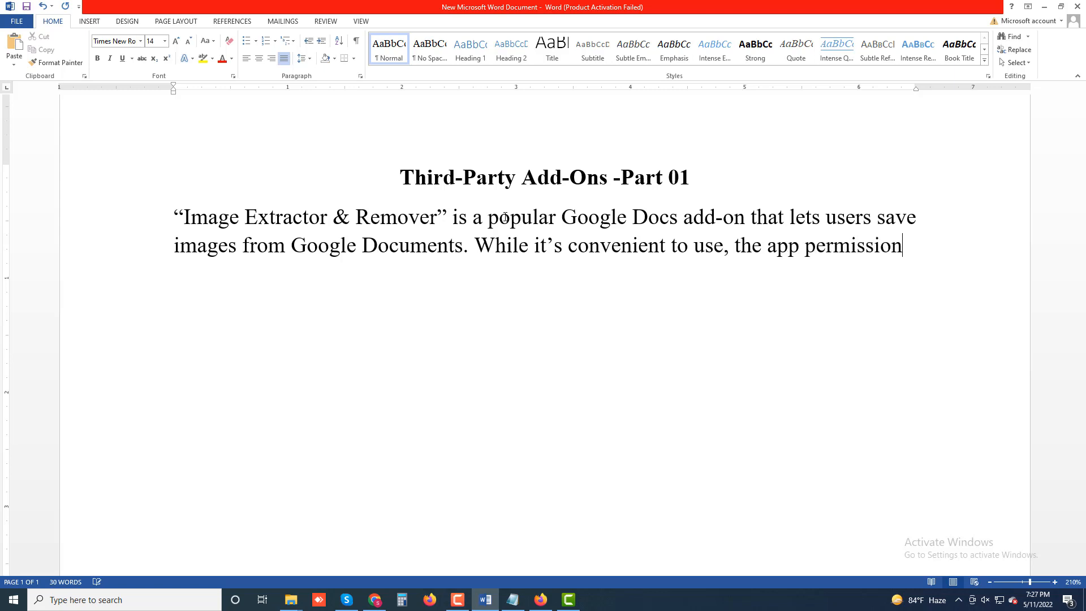
{"action": "type", "text": "s are"}
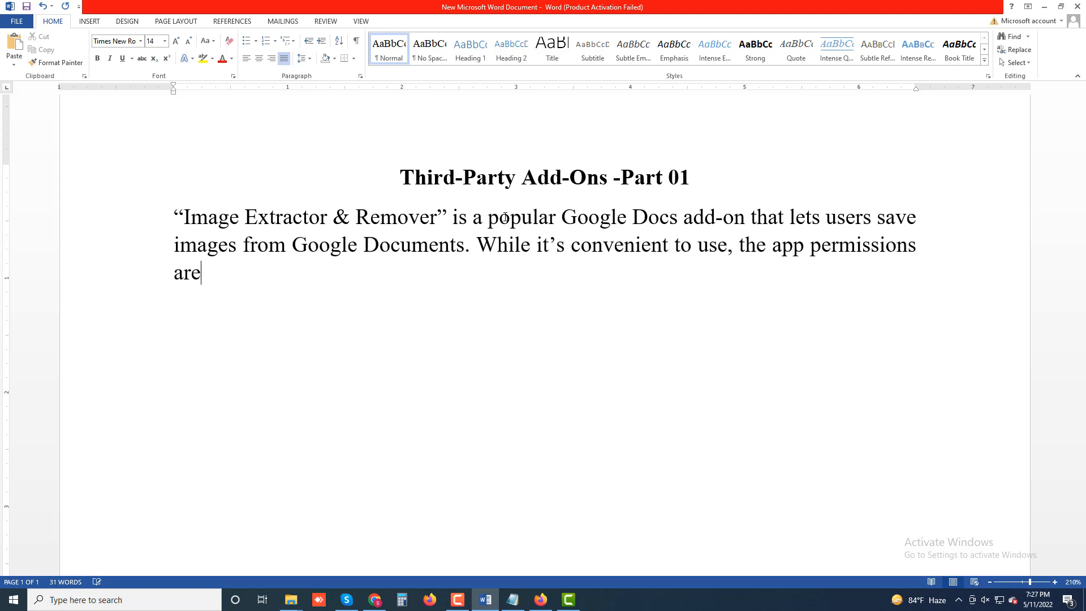
{"action": "type", "text": " overkill. This"}
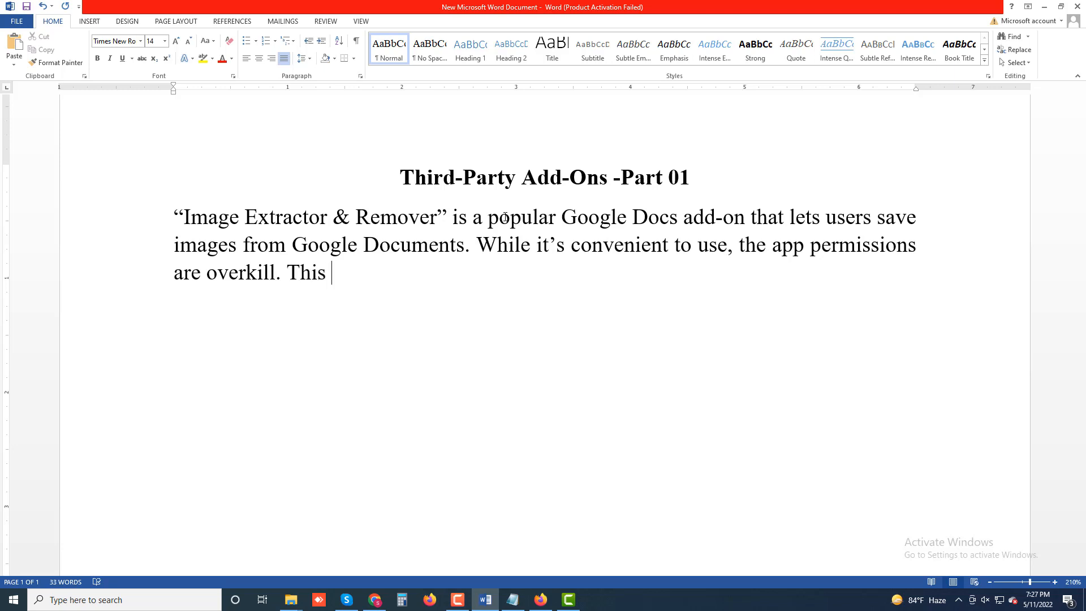
Continue after "This" with "add-on requires access to your Google Drive files and personal info in your Google Account." and start a new paragraph.
{"action": "type", "text": " add-on re"}
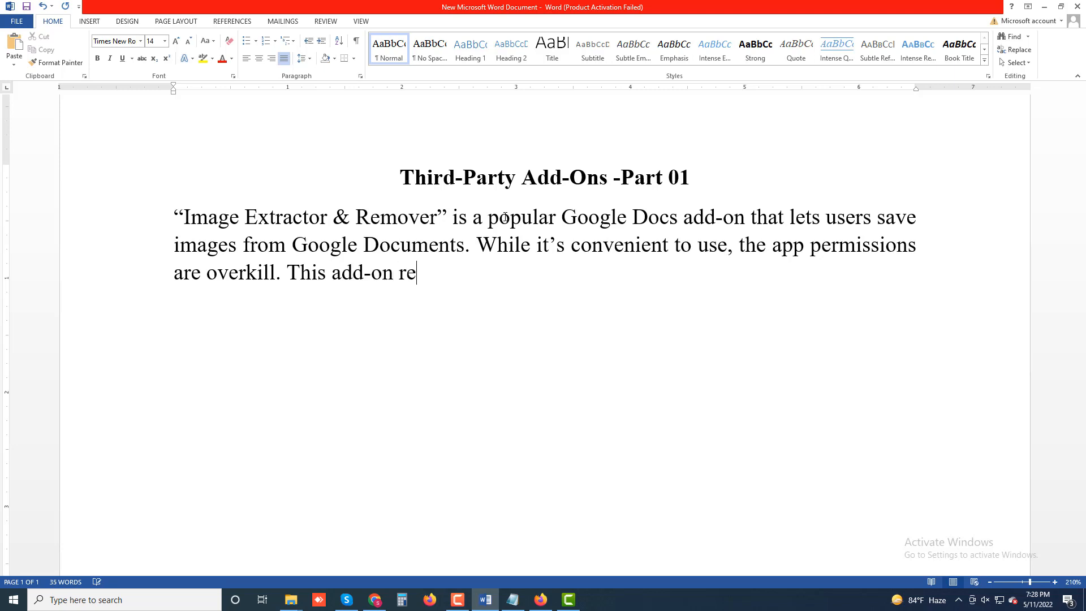
{"action": "type", "text": "quires access"}
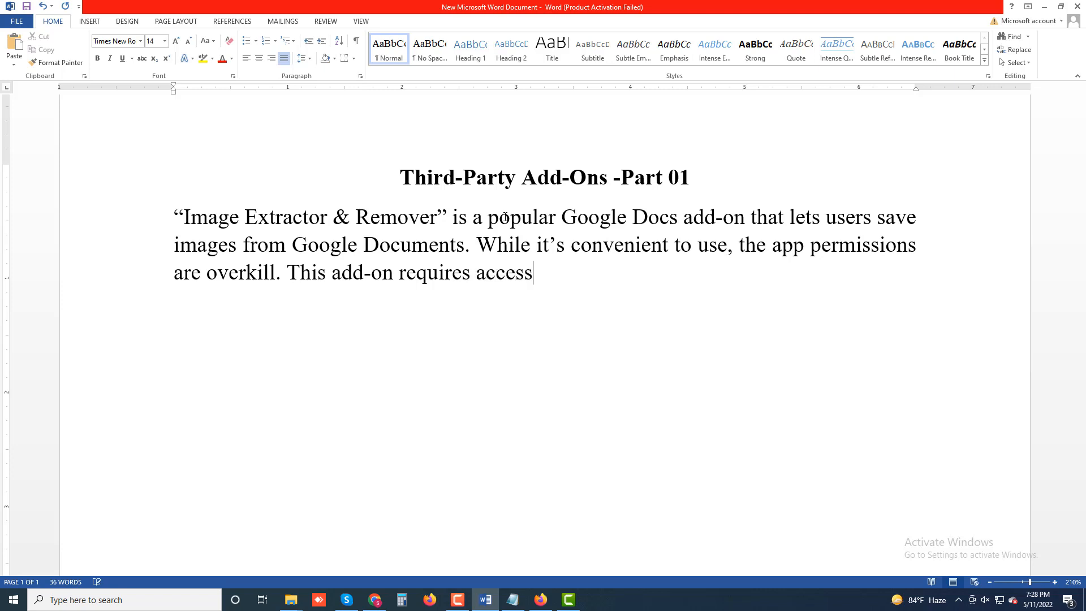
{"action": "type", "text": " to your Goog"}
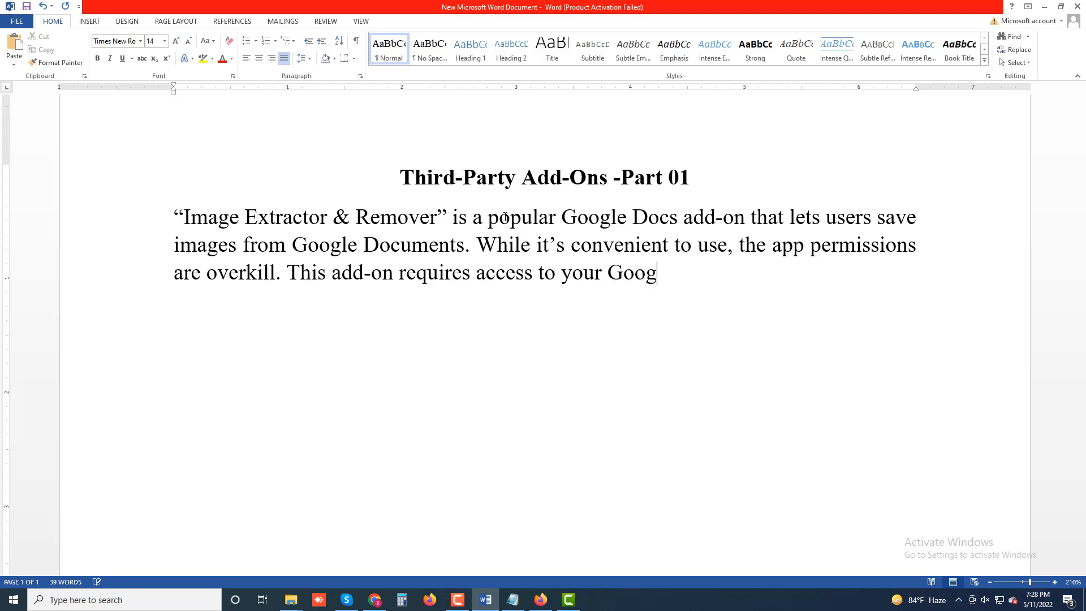
{"action": "type", "text": "le Drive files"}
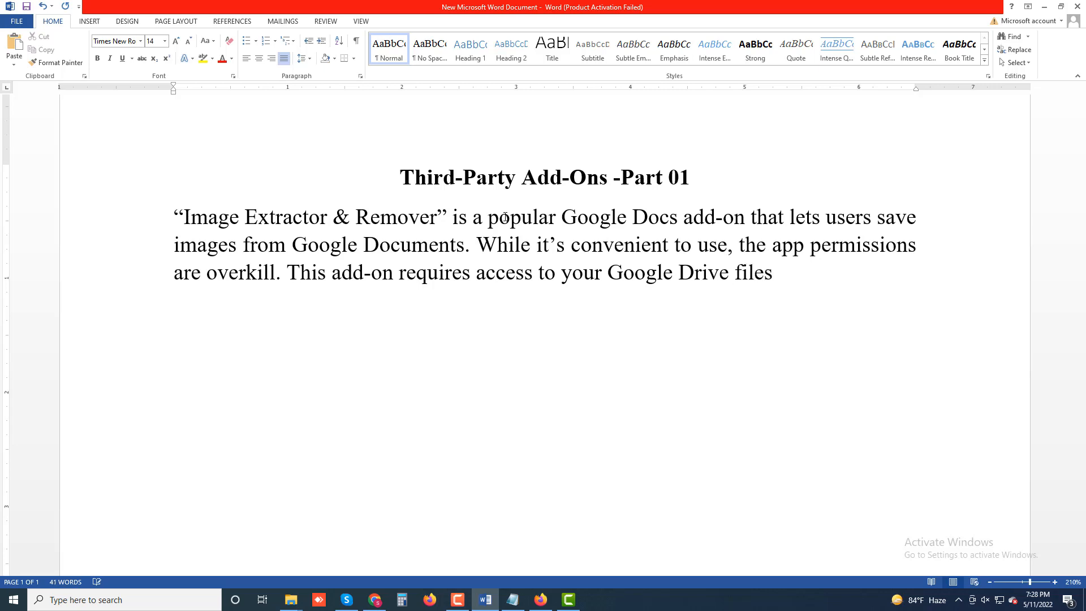
{"action": "type", "text": " and personal"}
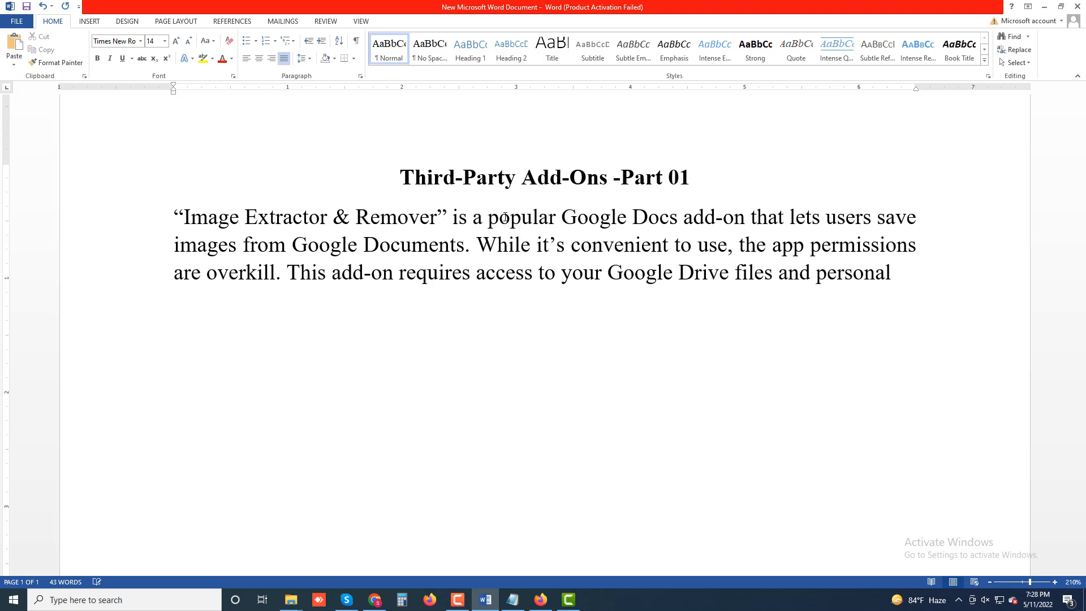
{"action": "type", "text": " info"}
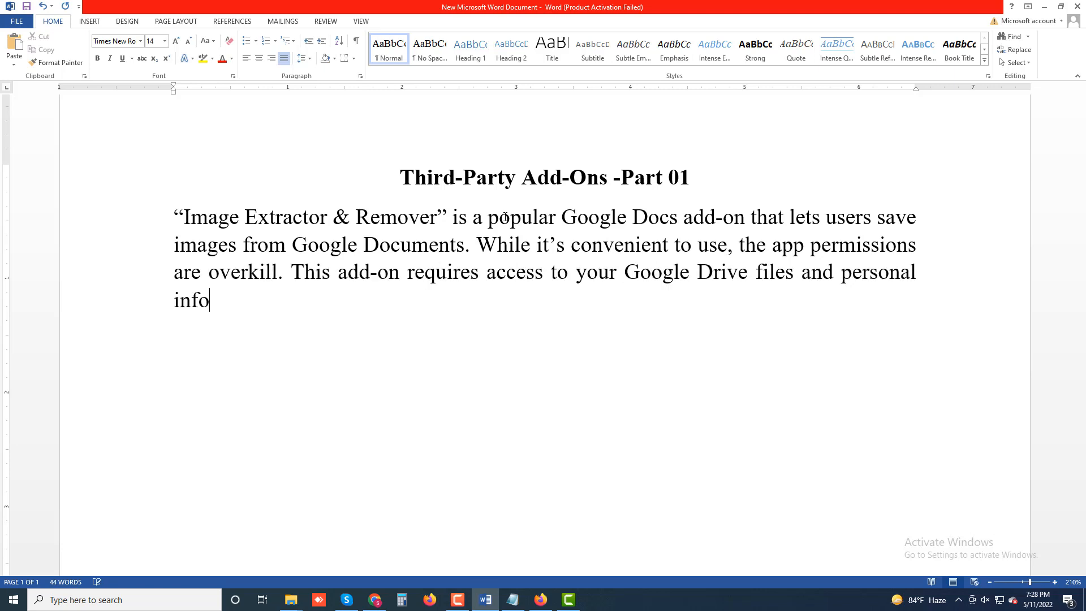
{"action": "type", "text": " in your Googl"}
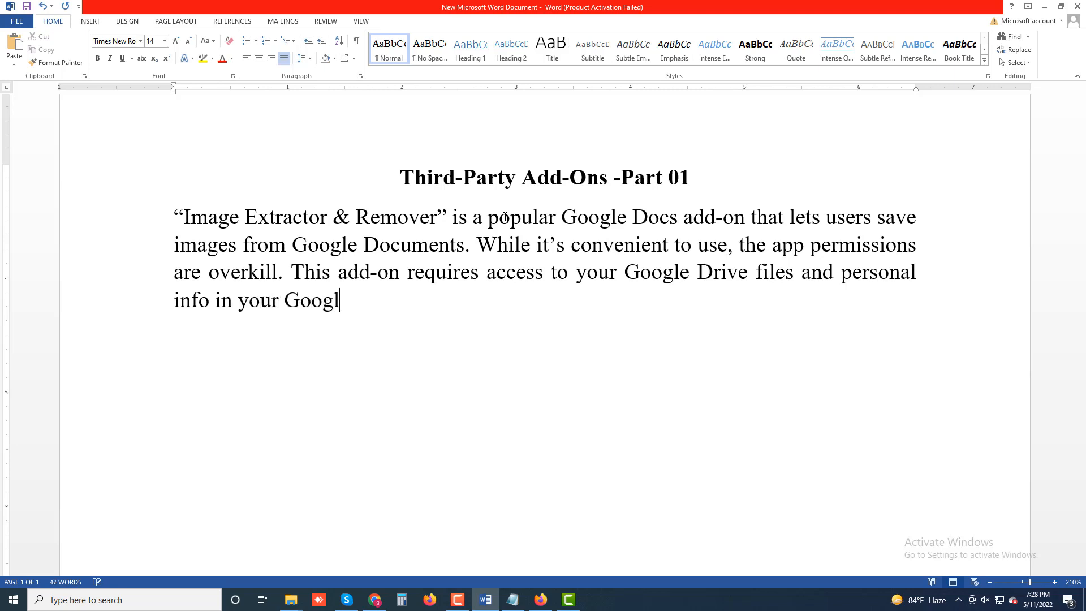
{"action": "type", "text": "e Account."}
{"action": "key", "text": "Return"}
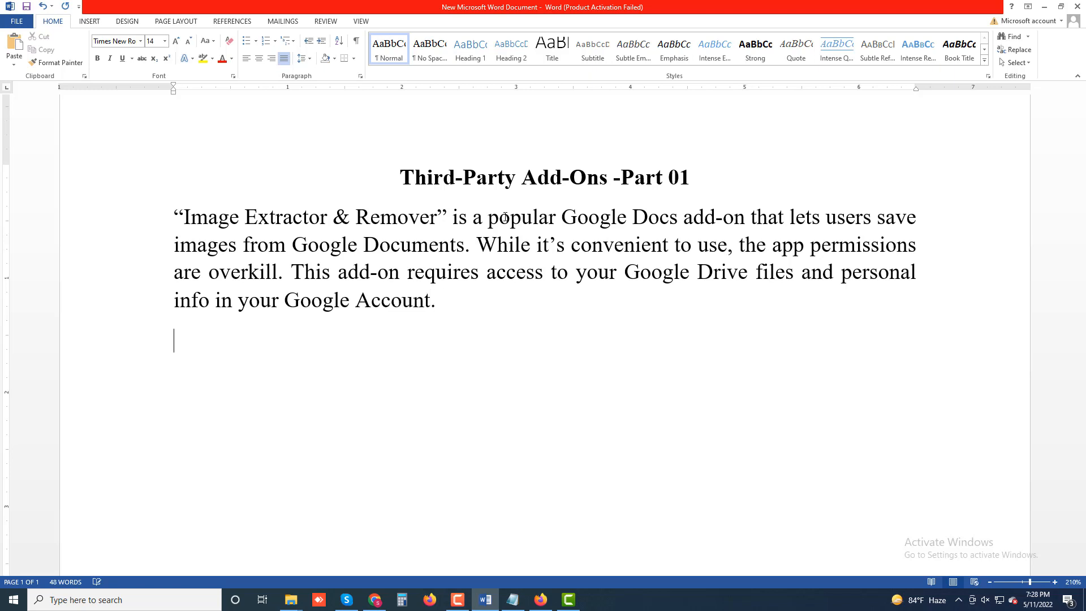
Write "You also have to grant it permission to view, edit and delete your Google Drive files." as the second paragraph's opening sentence.
{"action": "type", "text": "You also have"}
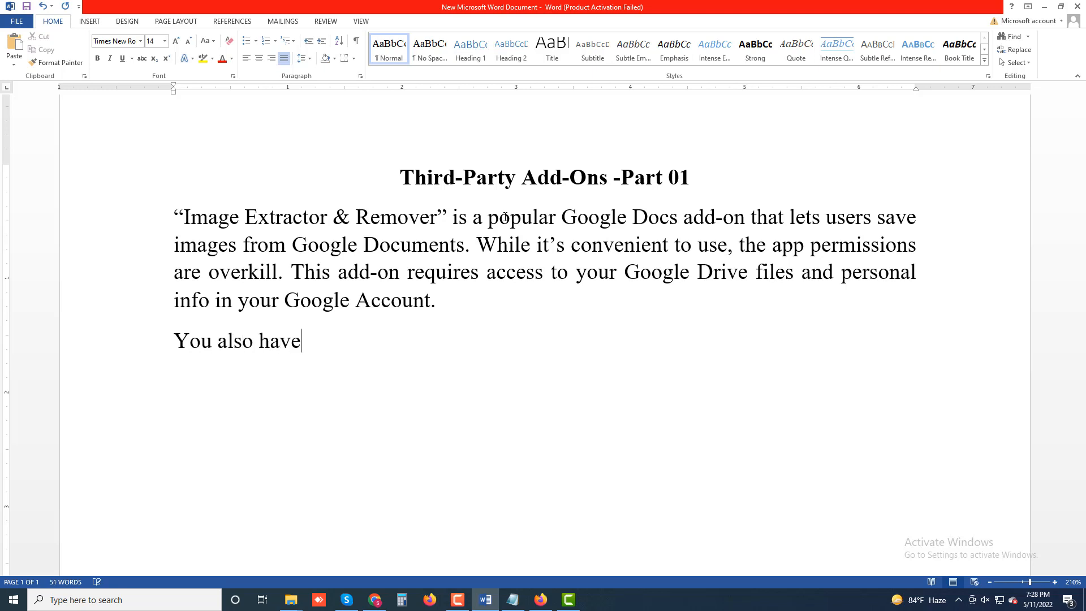
{"action": "type", "text": " to grant in"}
{"action": "key", "text": "BackSpace"}
{"action": "key", "text": "BackSpace"}
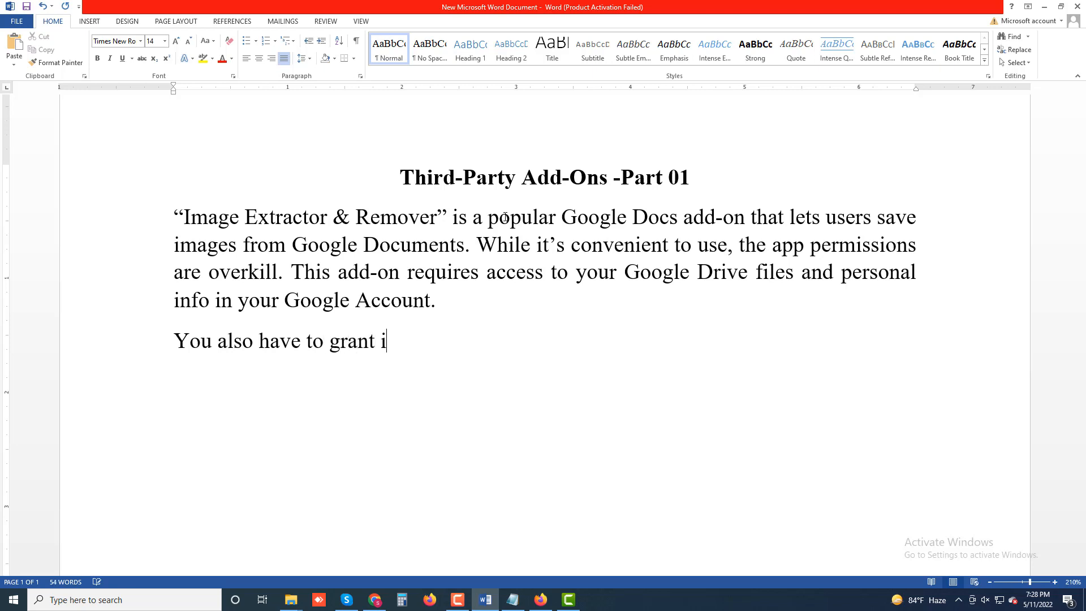
{"action": "type", "text": "t permission"}
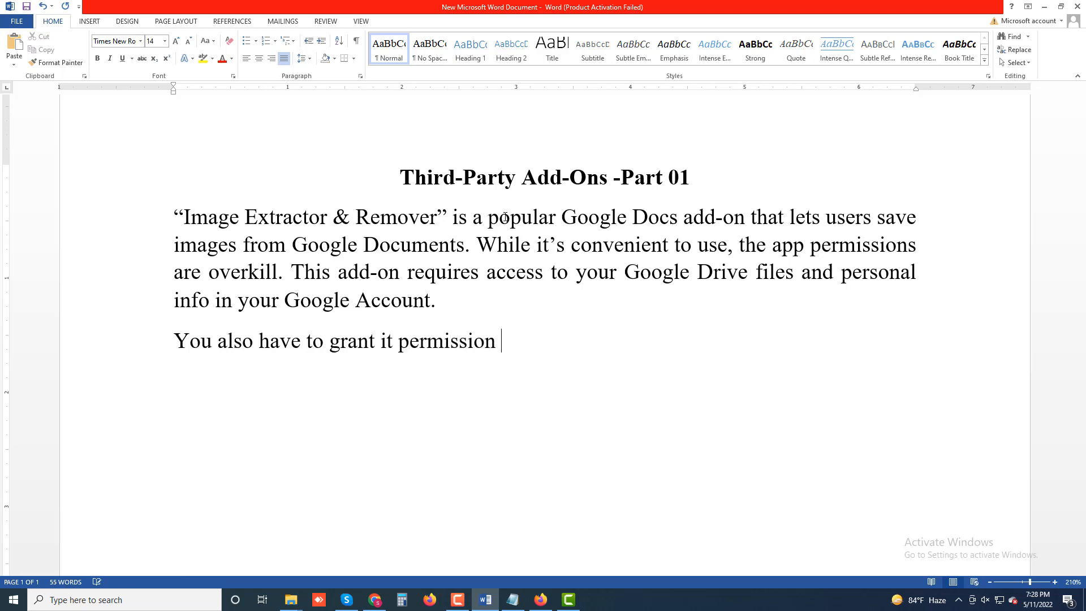
{"action": "type", "text": " to view, edit and "}
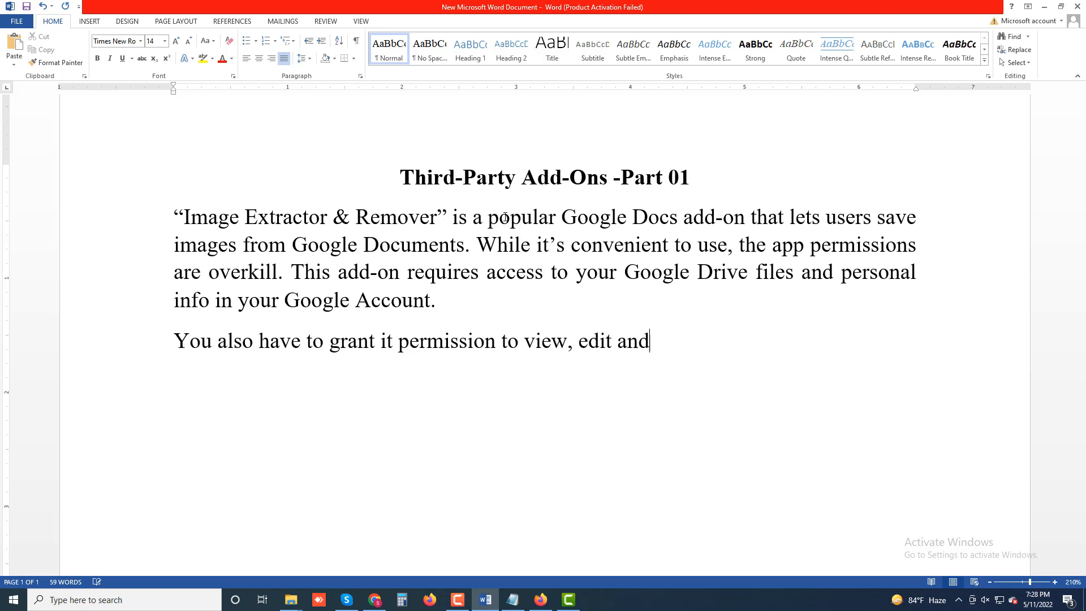
{"action": "type", "text": "delete y"}
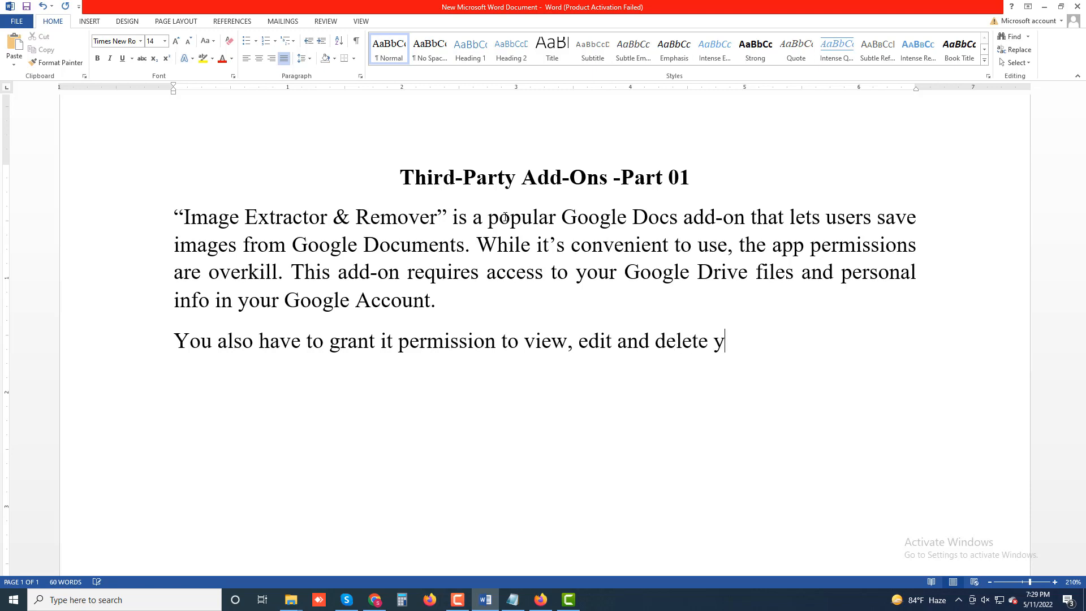
{"action": "type", "text": "our Google"}
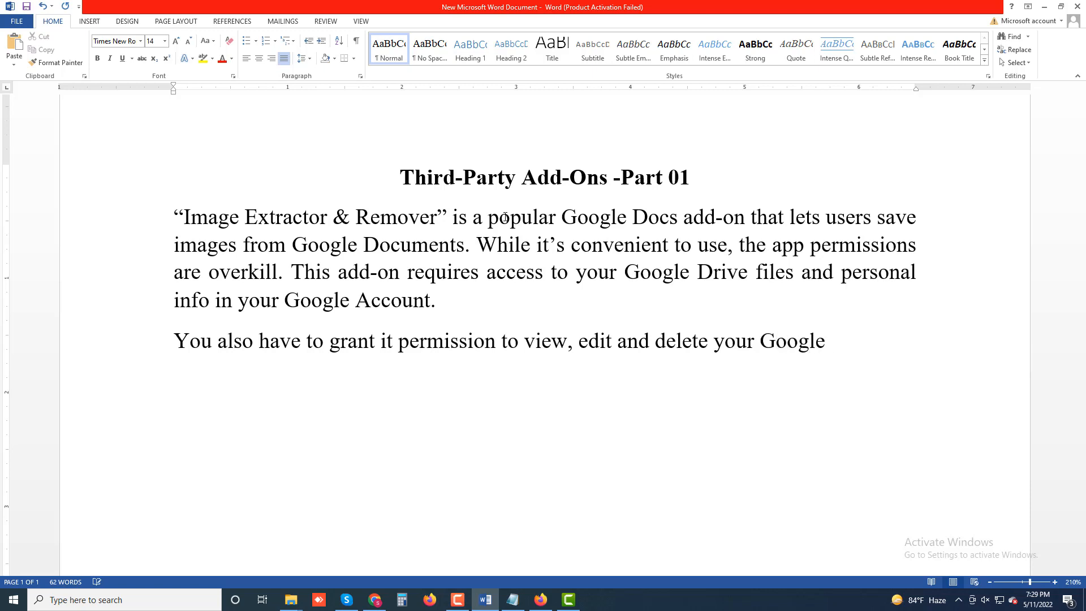
{"action": "type", "text": "Drive files. "}
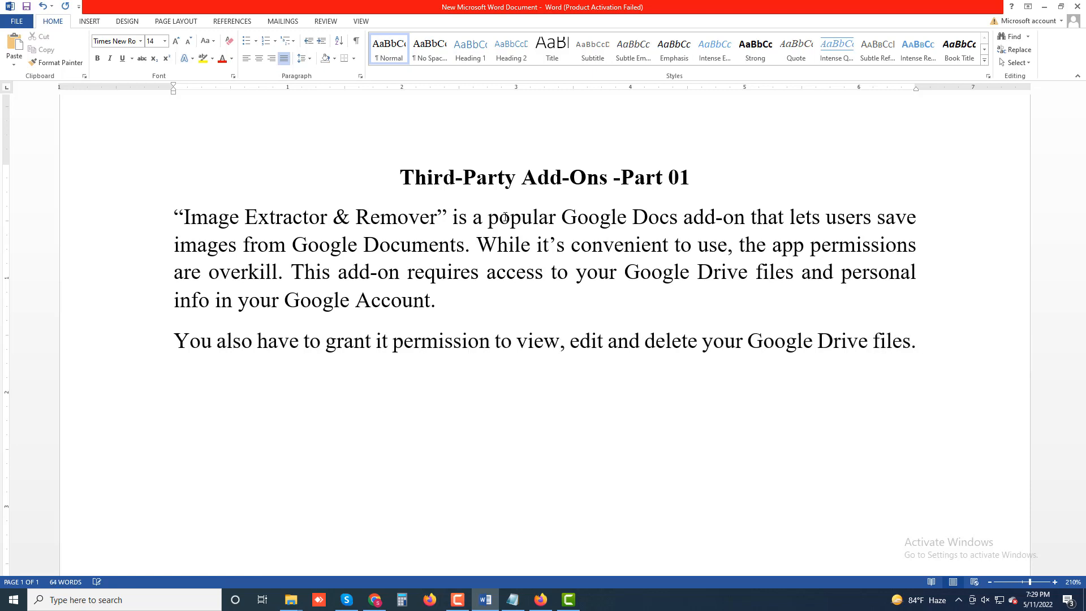
Add the sentence "That’s too much data/access for the functionality it offers." to the second paragraph and begin another word with "Th".
{"action": "type", "text": "That"}
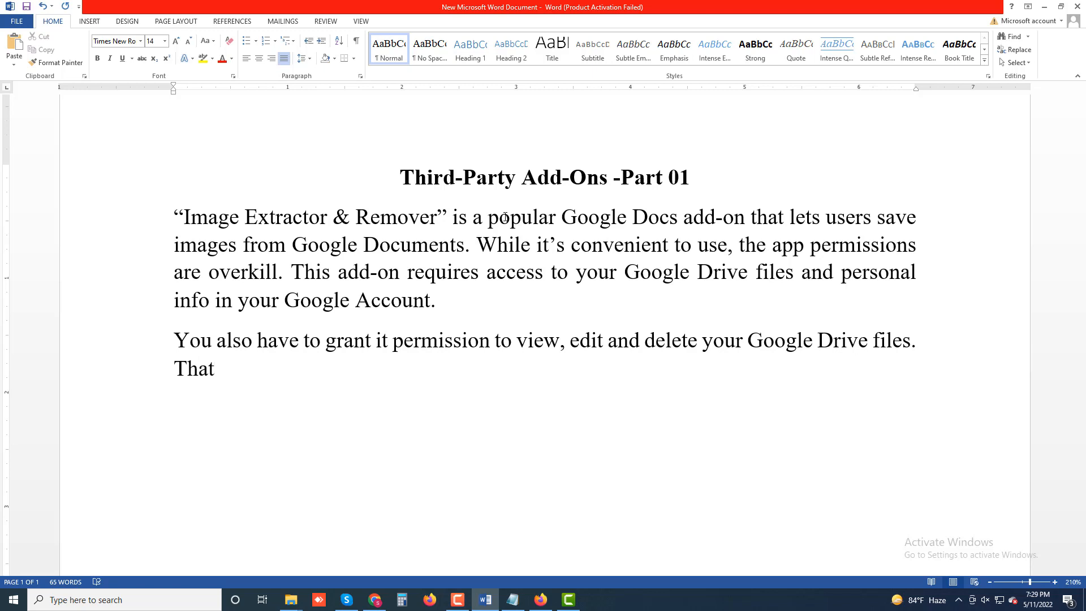
{"action": "type", "text": "'s "}
{"action": "type", "text": "too muc"}
{"action": "type", "text": "h "}
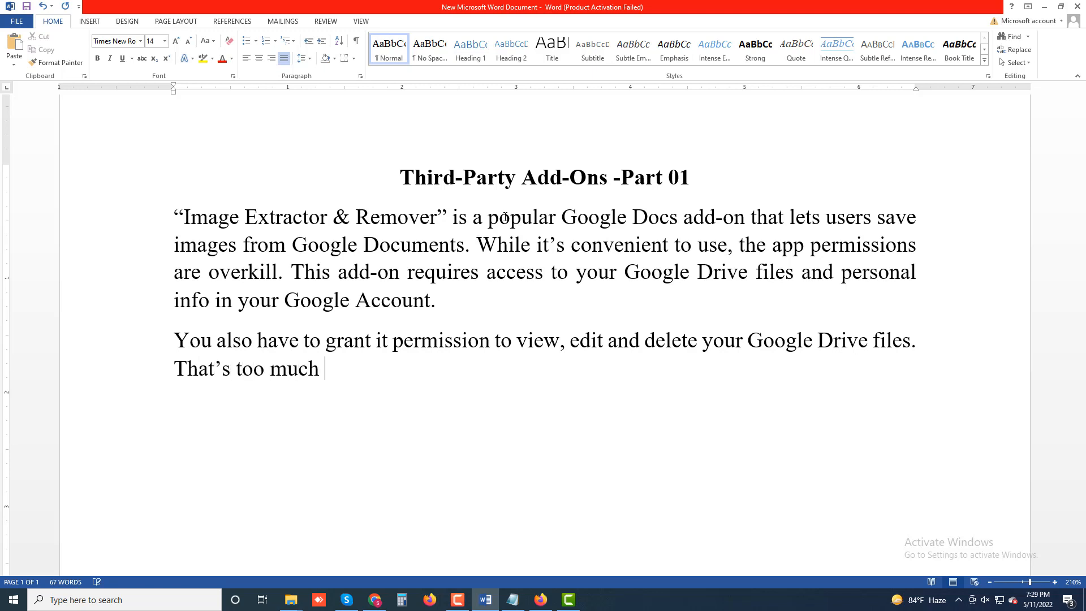
{"action": "type", "text": "data/acces"}
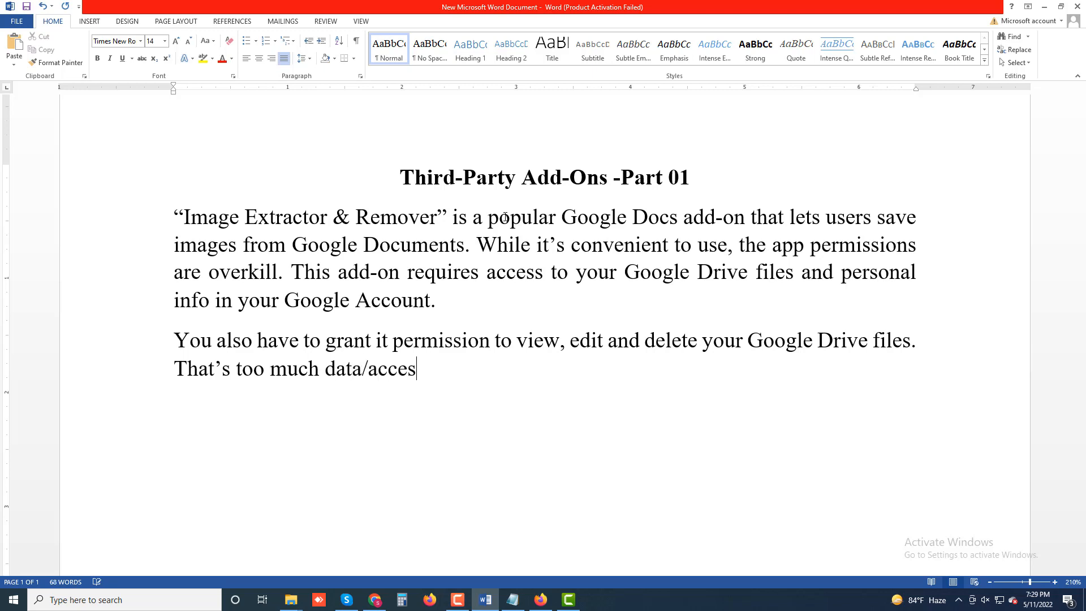
{"action": "type", "text": "s for the fun"}
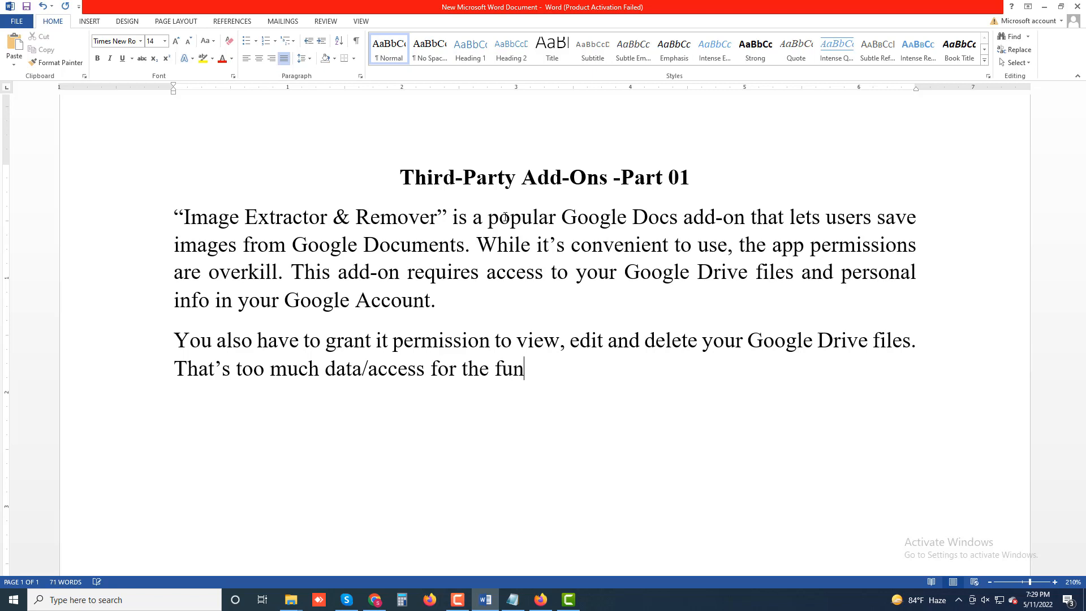
{"action": "type", "text": "ctionality it "}
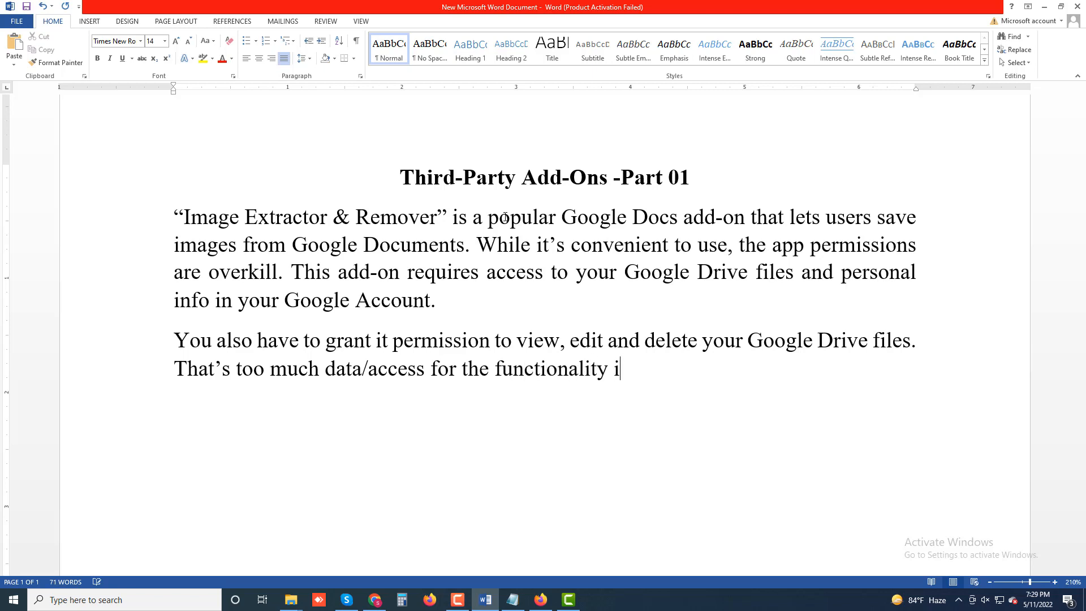
{"action": "type", "text": "offers"}
{"action": "key", "text": "BackSpace"}
{"action": "type", "text": ". Th"}
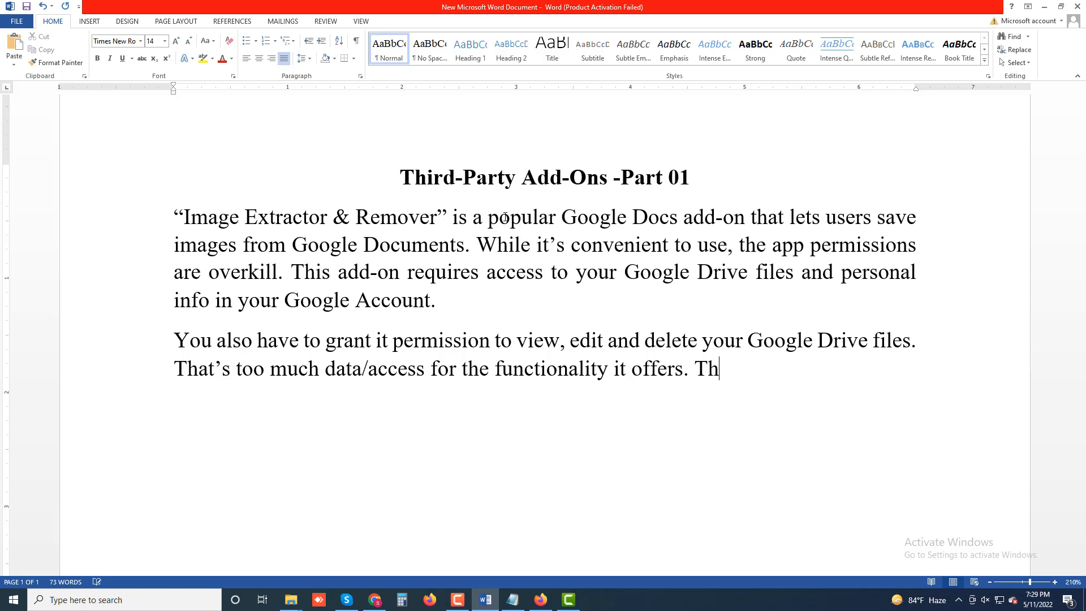
Complete "Th" as "The" and continue the sentence with "exchange isn’t worth it".
{"action": "type", "text": "e exchan"}
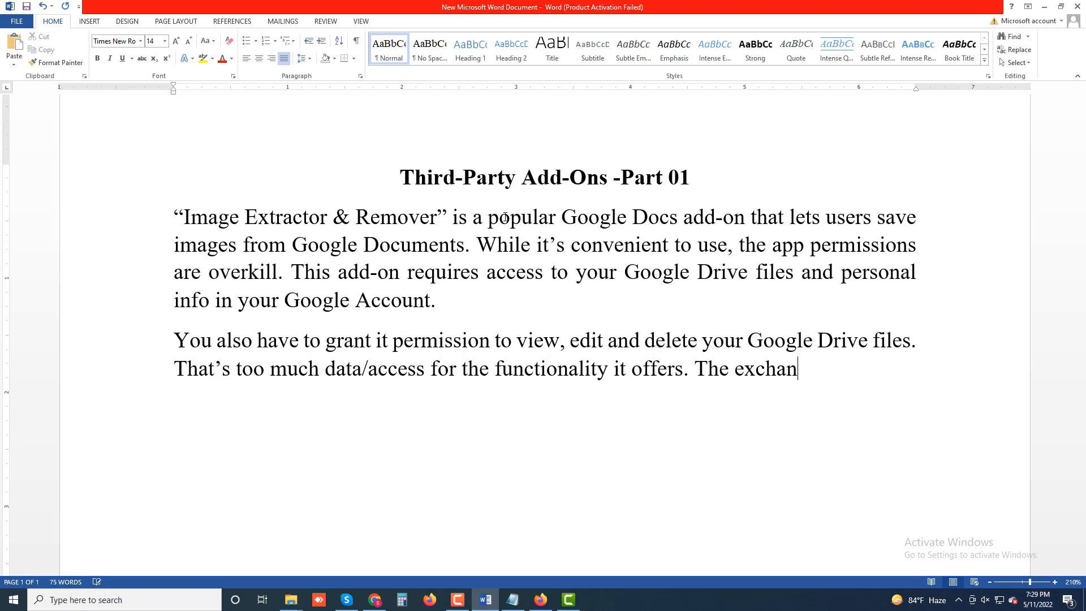
{"action": "type", "text": "ge isn"}
{"action": "type", "text": "'t "}
{"action": "type", "text": "wor"}
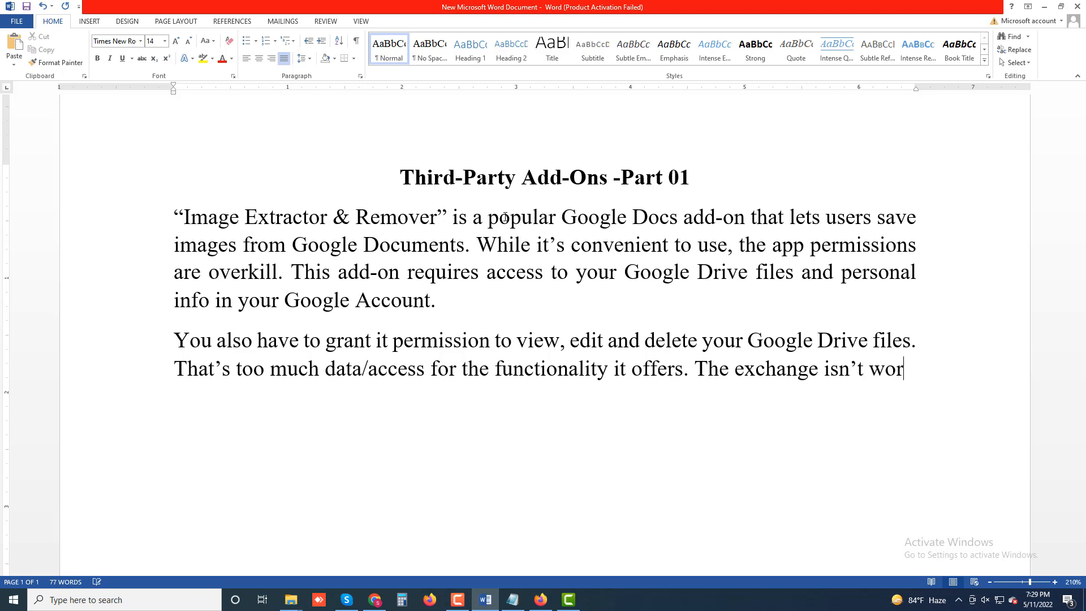
{"action": "type", "text": "th it ."}
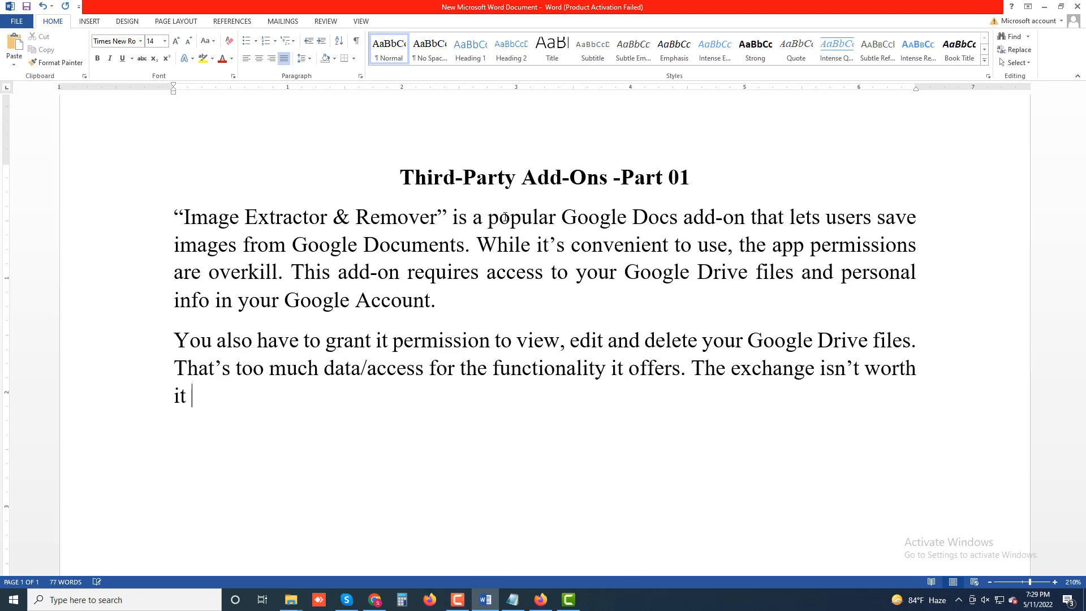